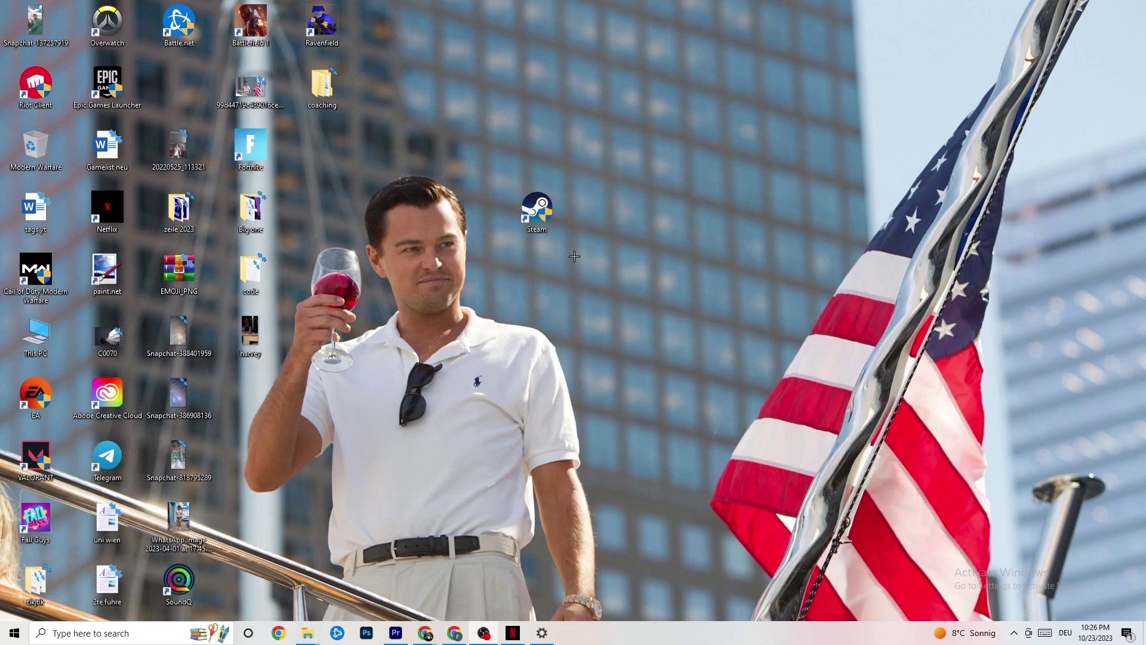
- Open the Properties dialog of the Steam desktop shortcut (target D:\steam1\Steam.exe)
left_click_drag(536, 211, 463, 209)
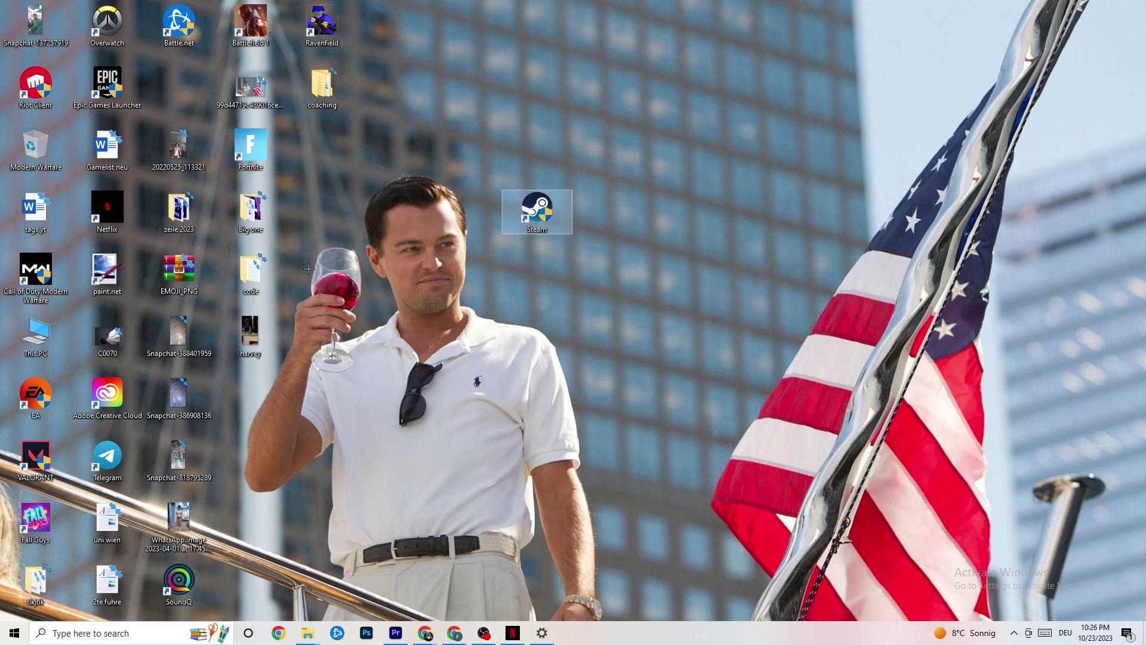
left_click(552, 158)
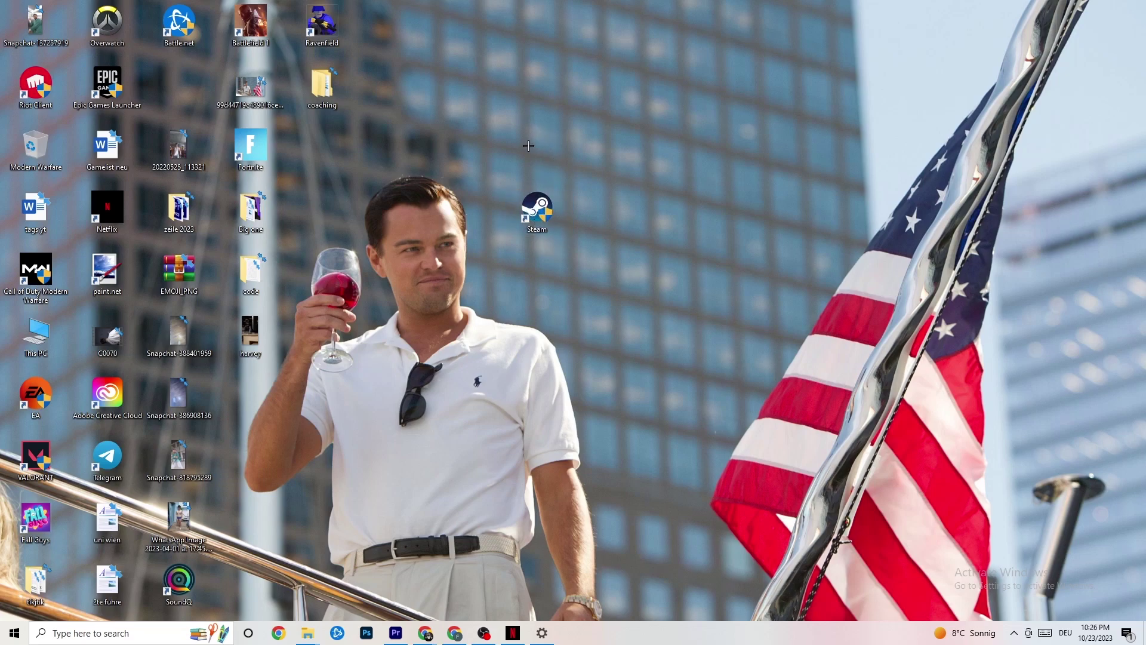
right_click(549, 208)
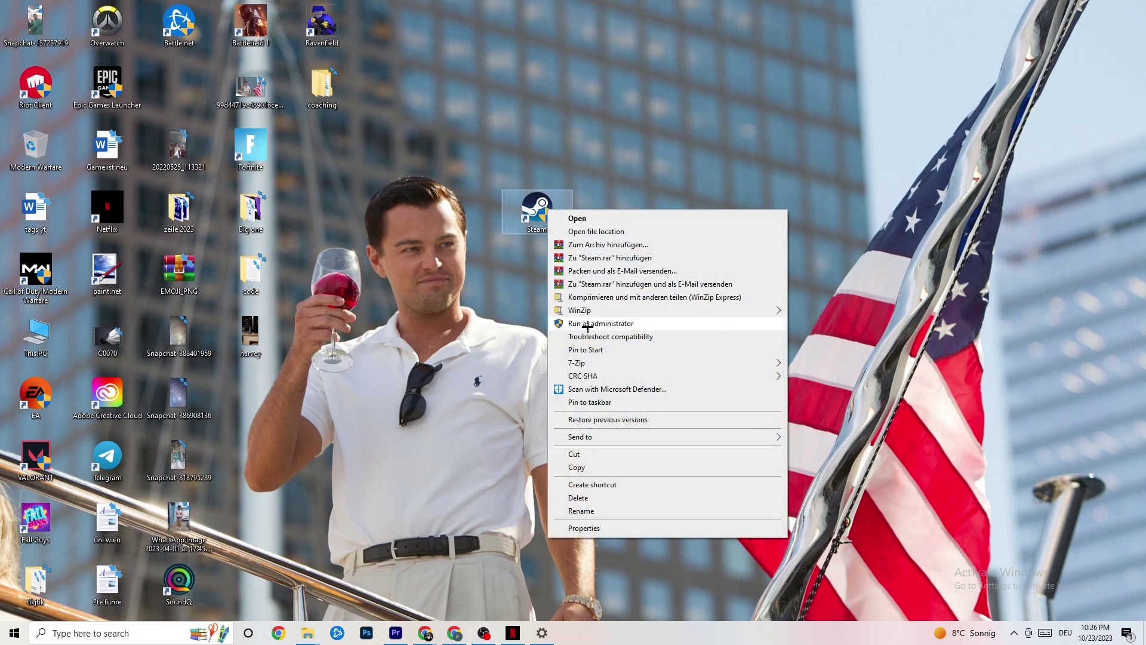
left_click(502, 314)
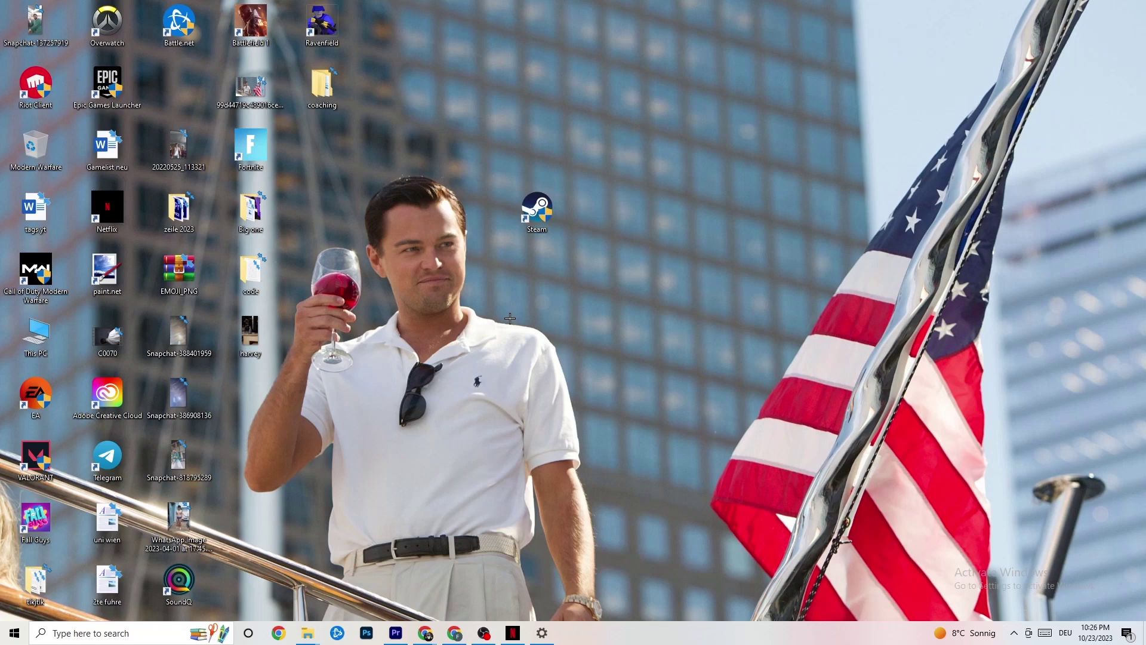
left_click(541, 224)
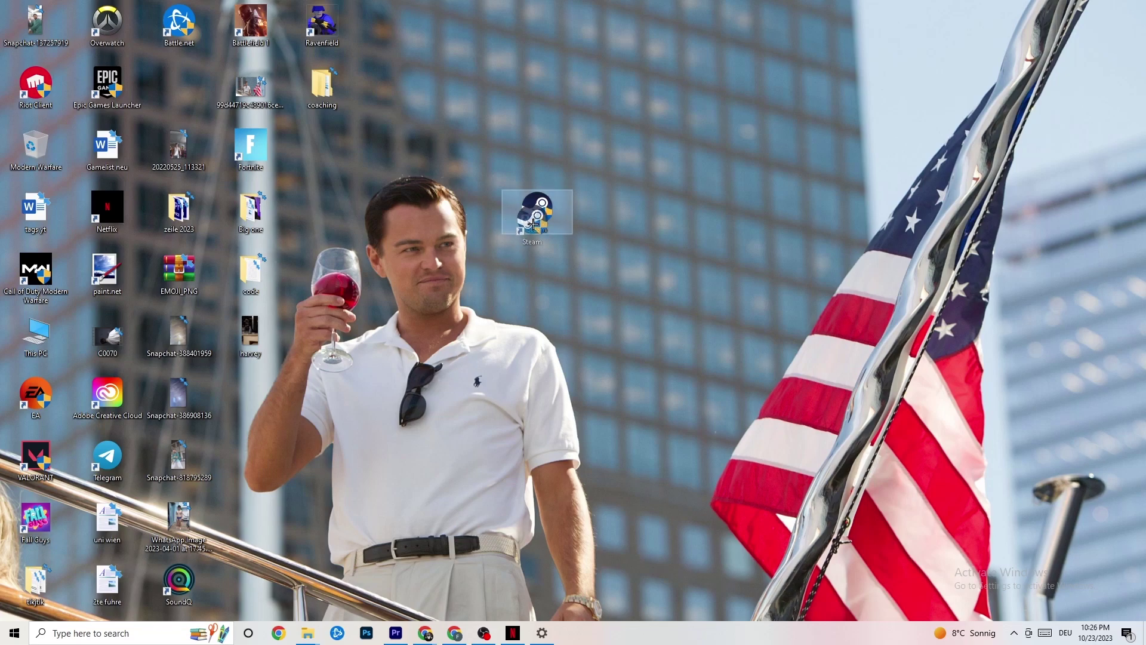
right_click(535, 213)
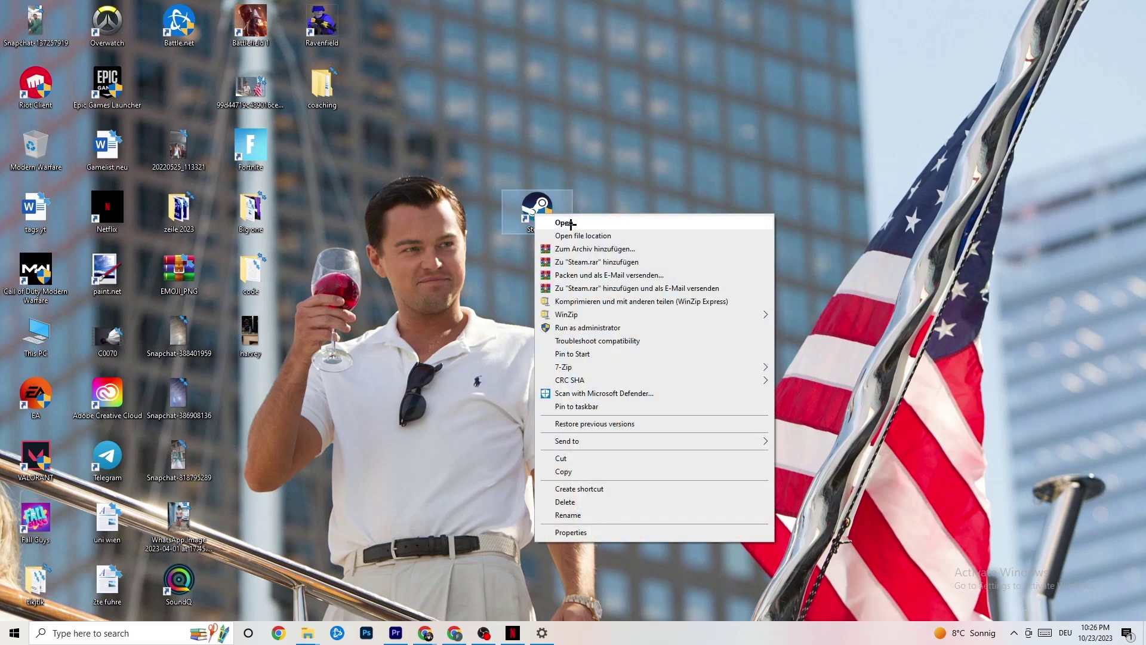
left_click(596, 537)
- Keep Steam's shortcut in Windows 8 compatibility mode running as administrator, and confirm with OK
left_click_drag(624, 220, 564, 134)
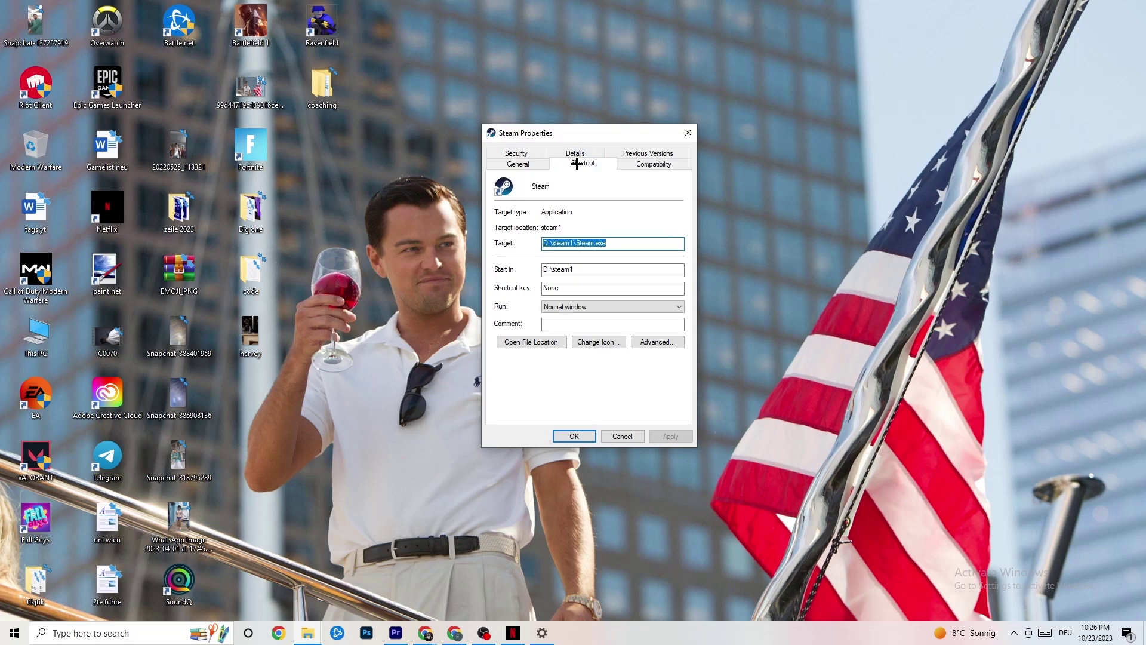
left_click(621, 162)
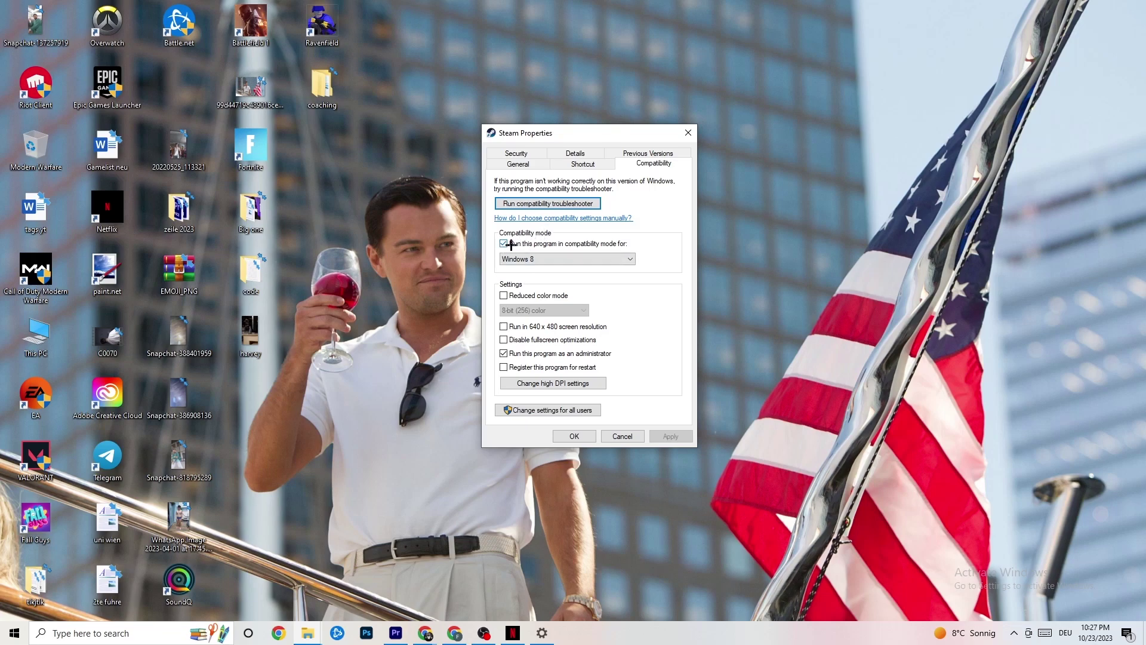
left_click(556, 258)
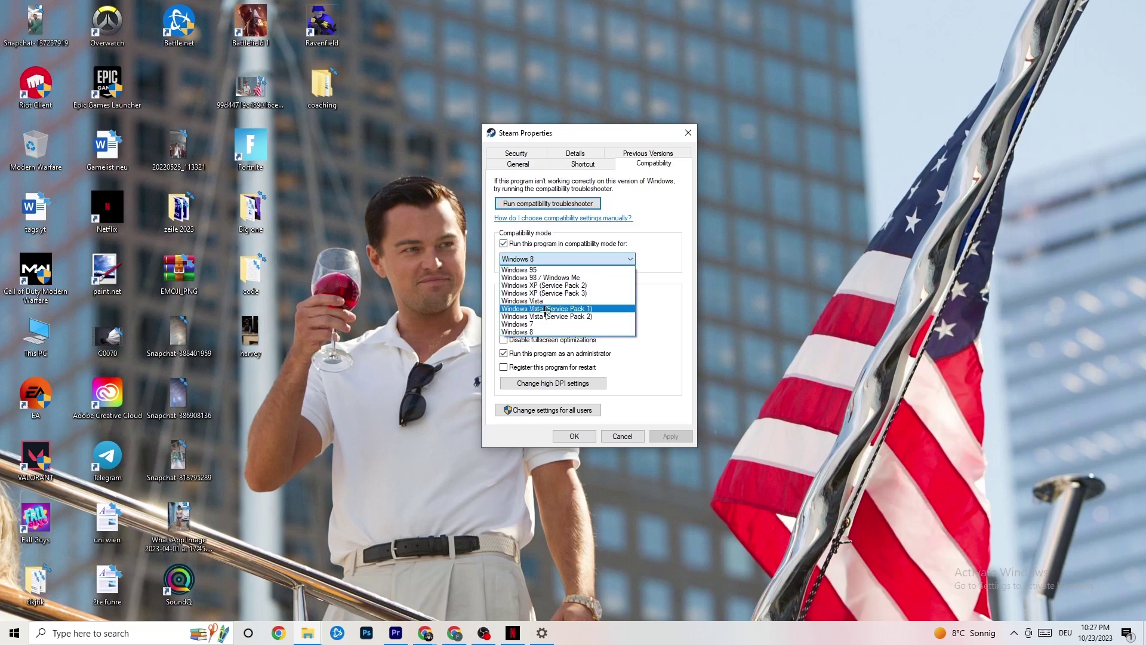
left_click(652, 273)
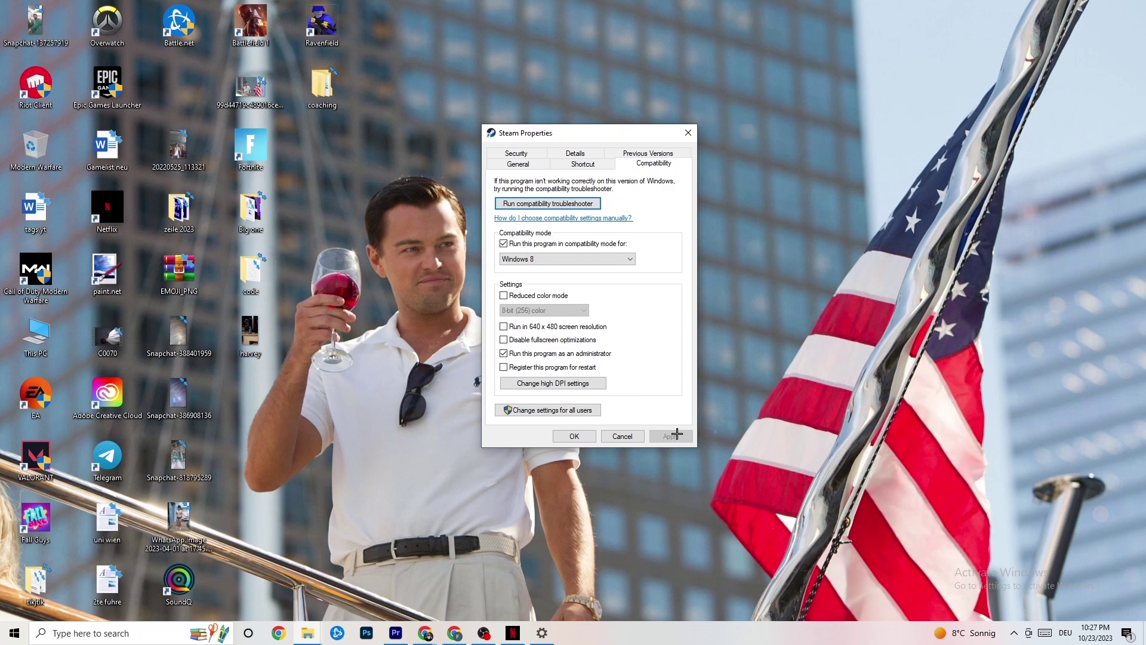
left_click(574, 437)
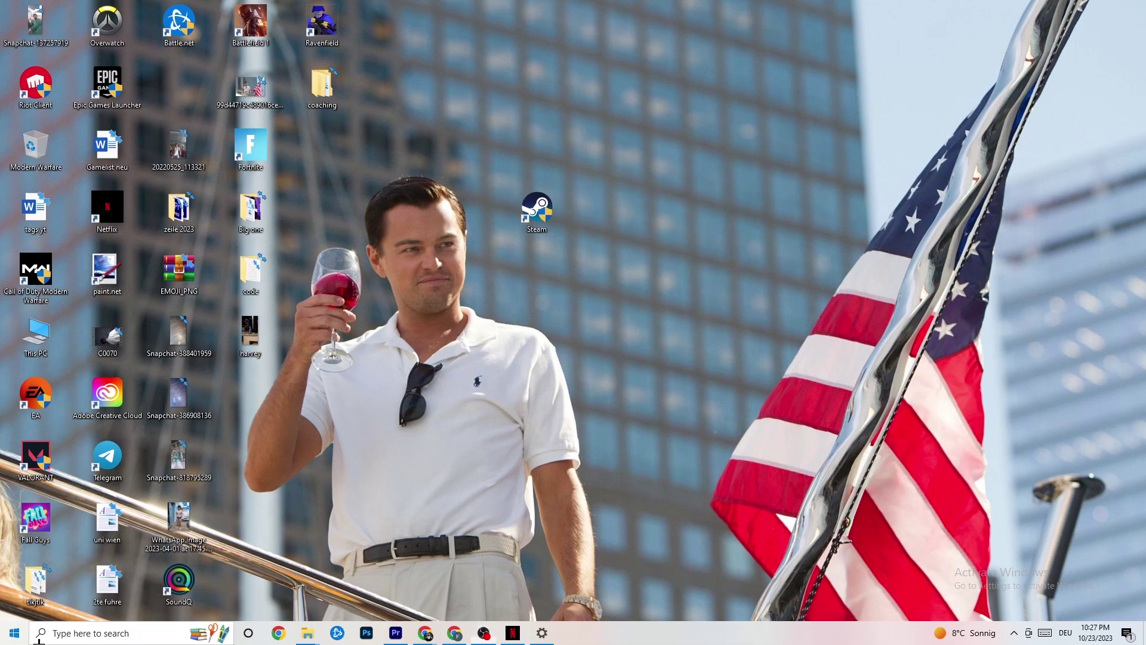
key("super")
key("Escape")
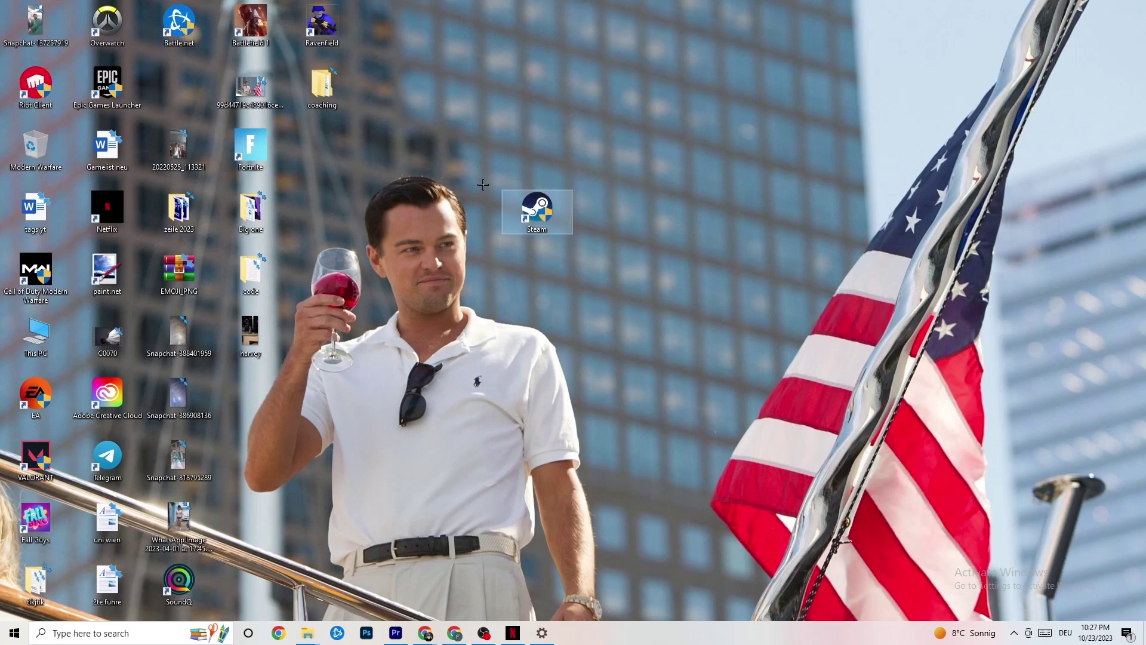
right_click(545, 206)
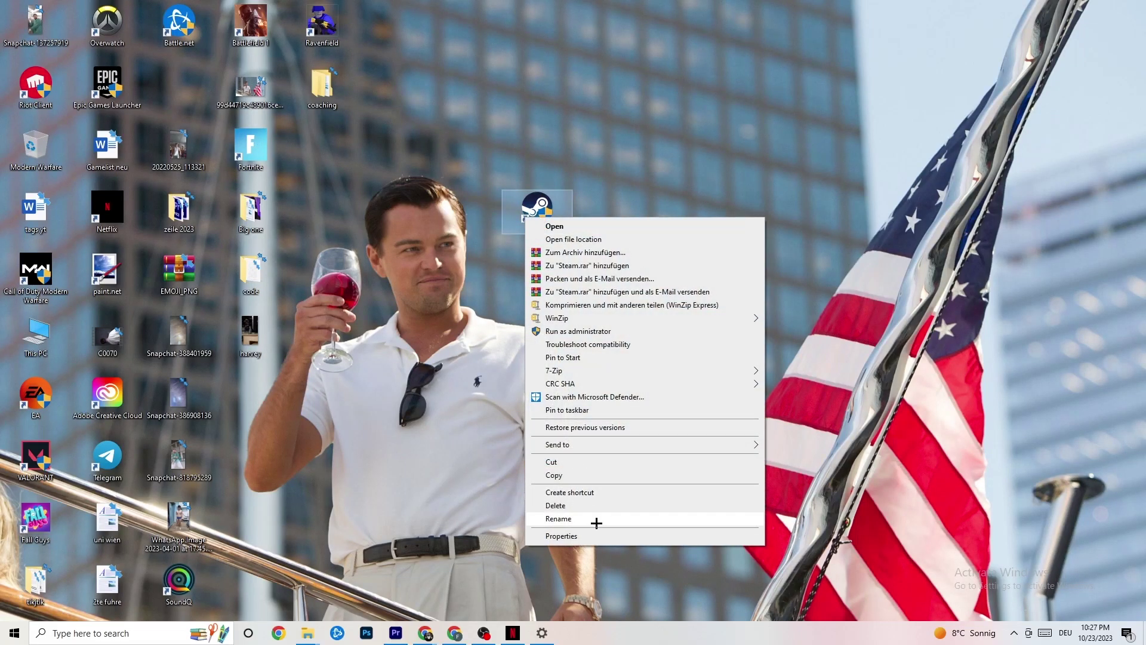
left_click(463, 338)
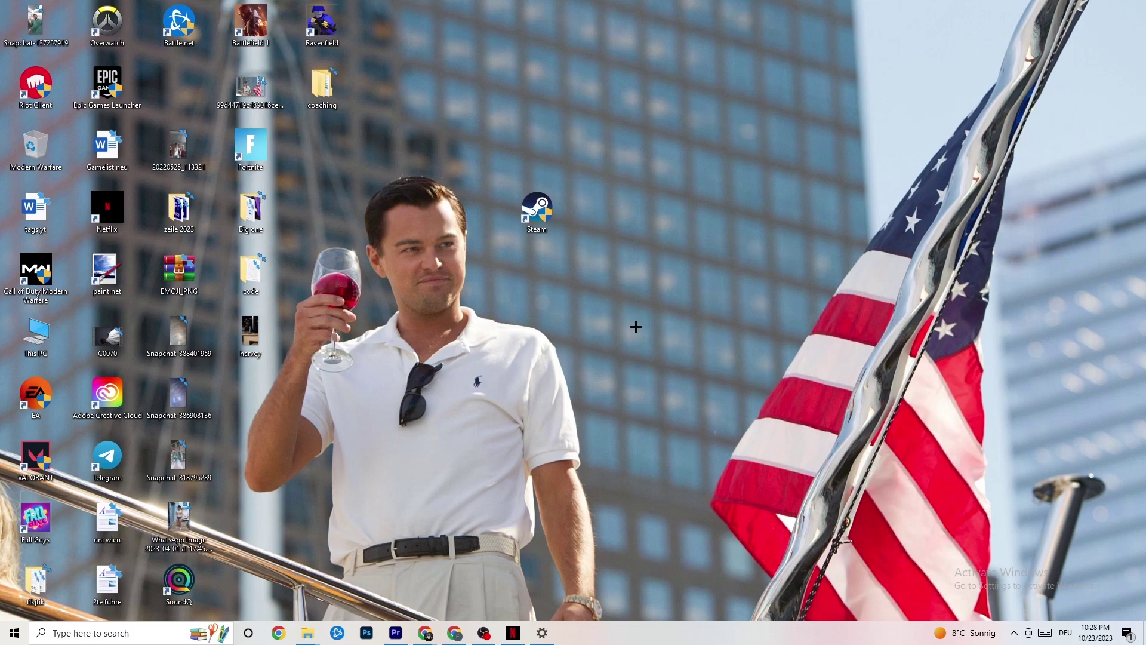
- Launch Task Manager from the taskbar menu and maximize its window
right_click(634, 641)
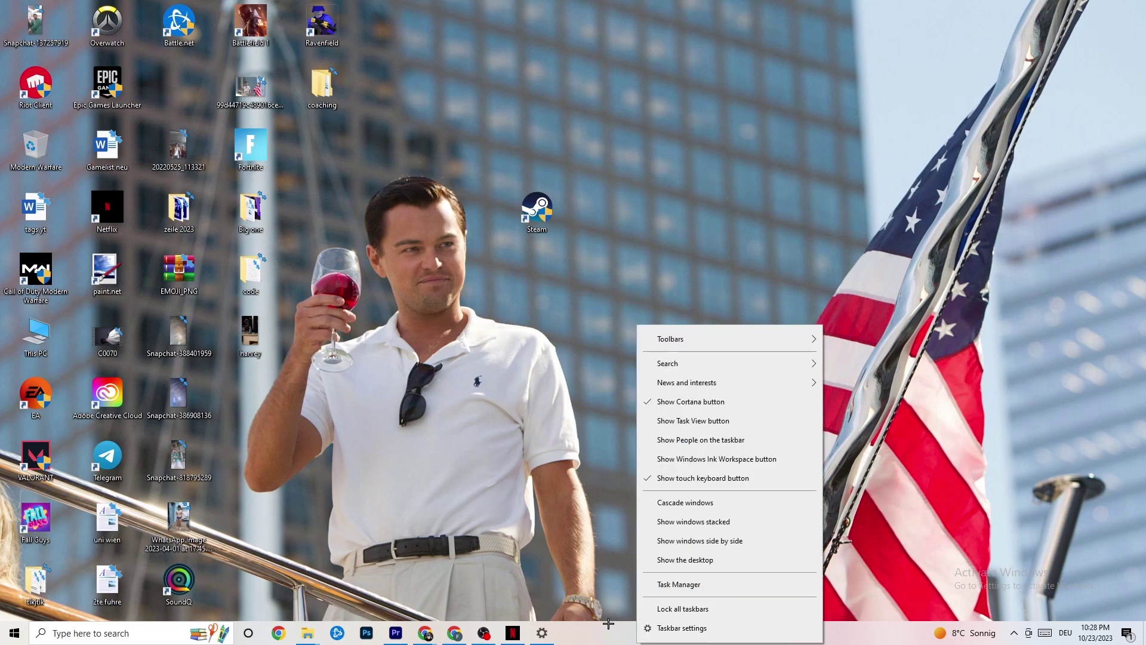
left_click(685, 585)
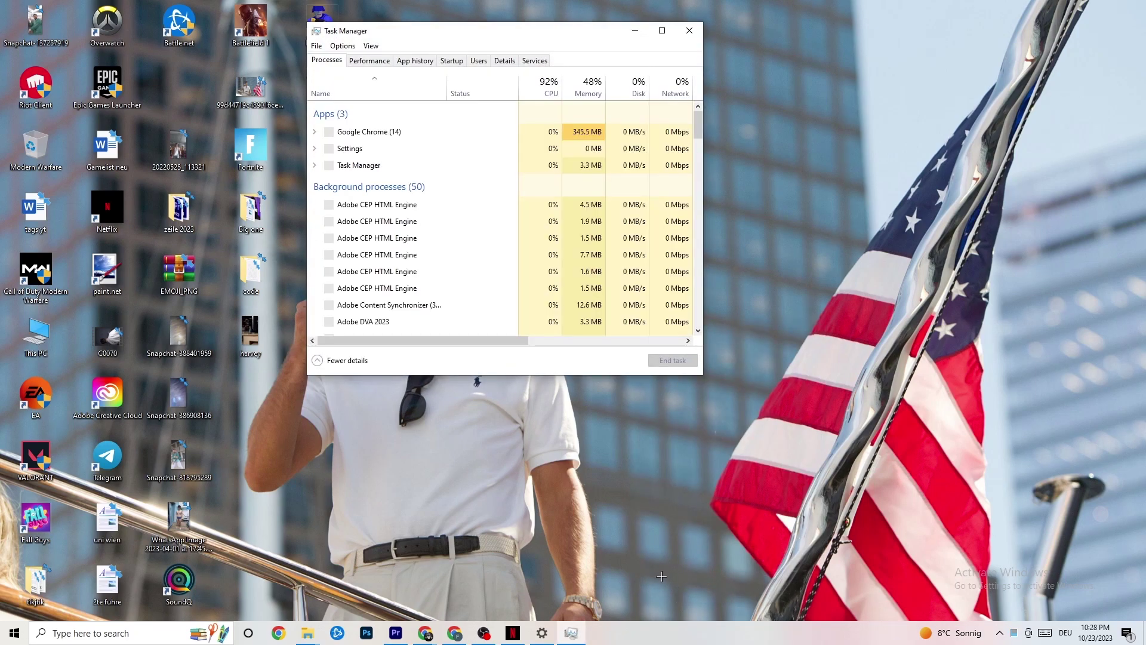
left_click(661, 31)
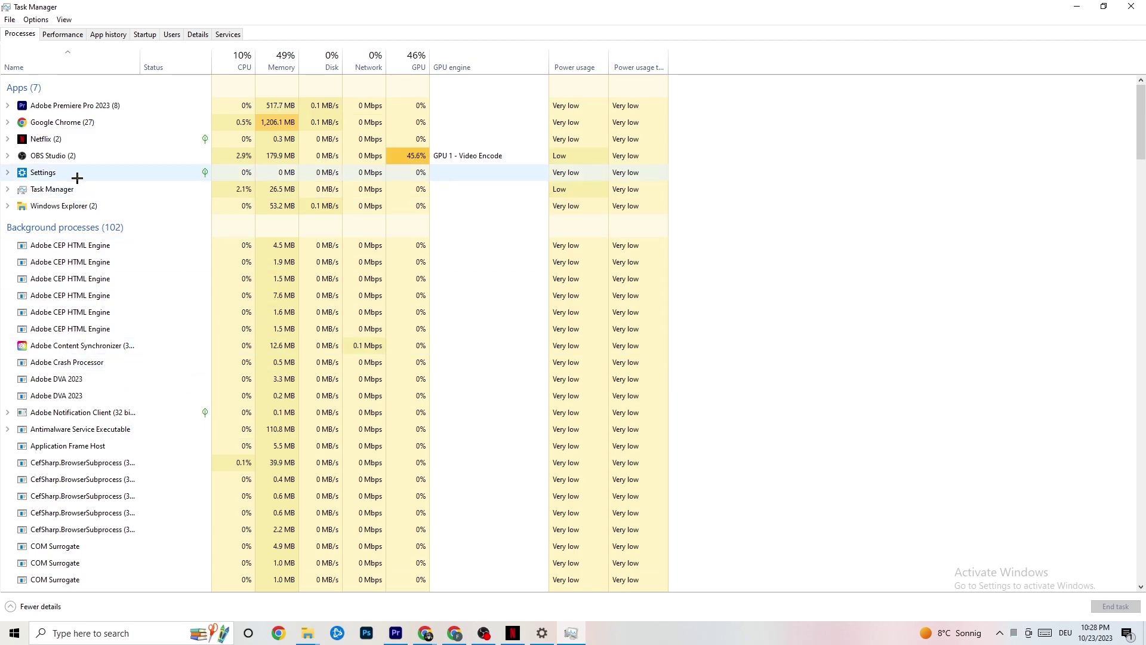
- Leave the Google Chrome process untouched and show the Details list with PID, status and memory
right_click(83, 123)
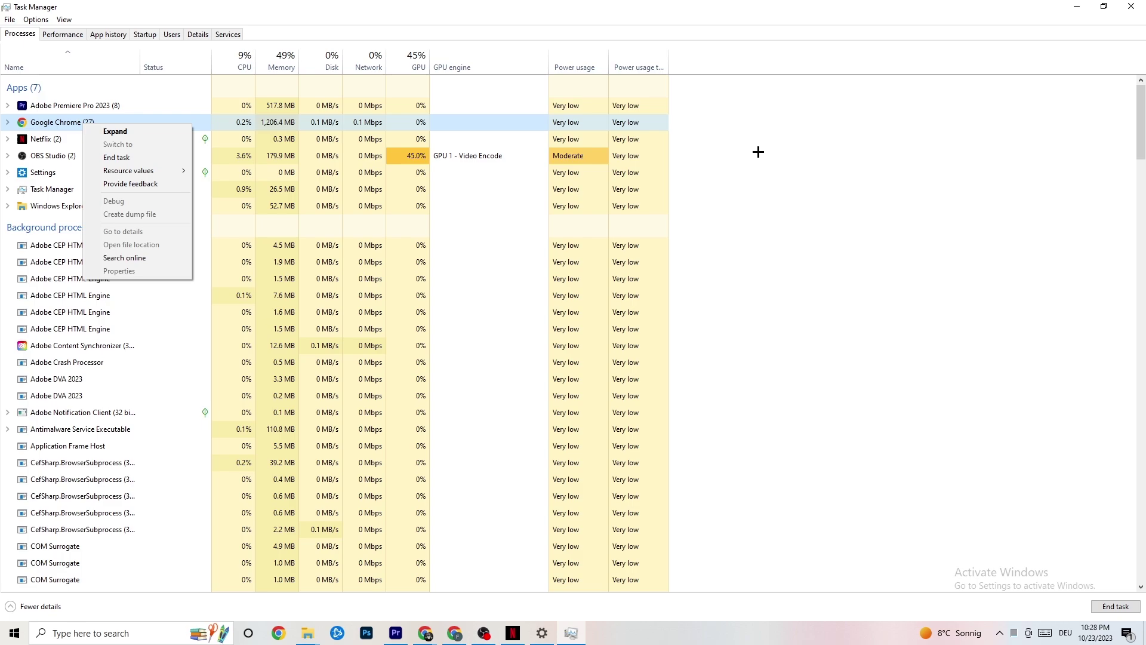
left_click(758, 151)
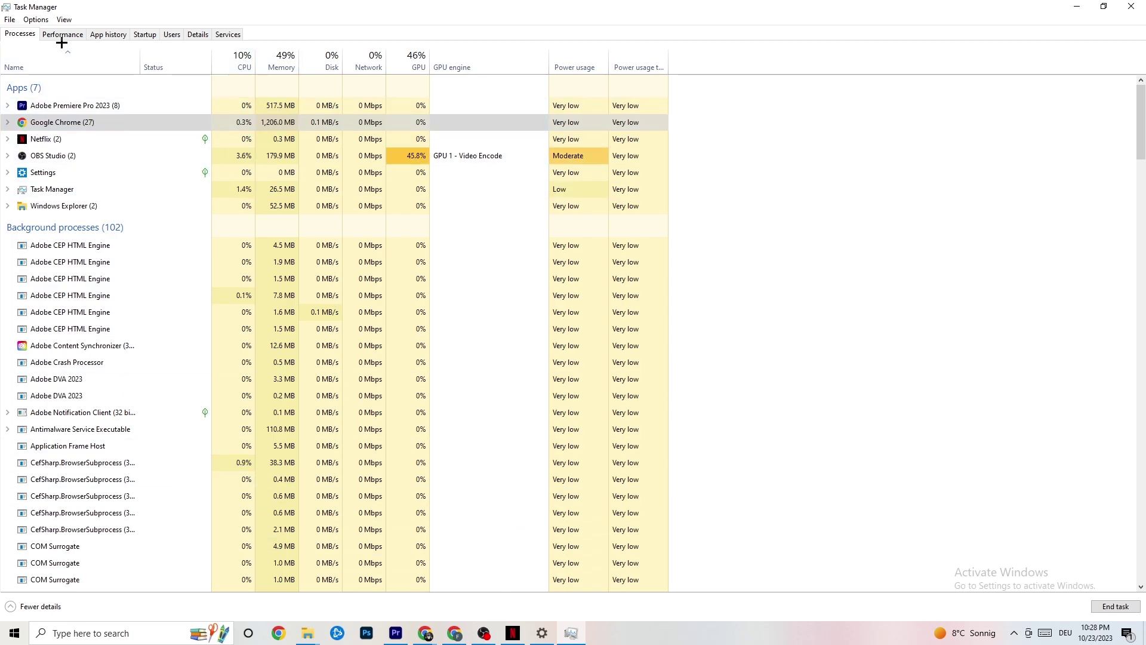
left_click(198, 34)
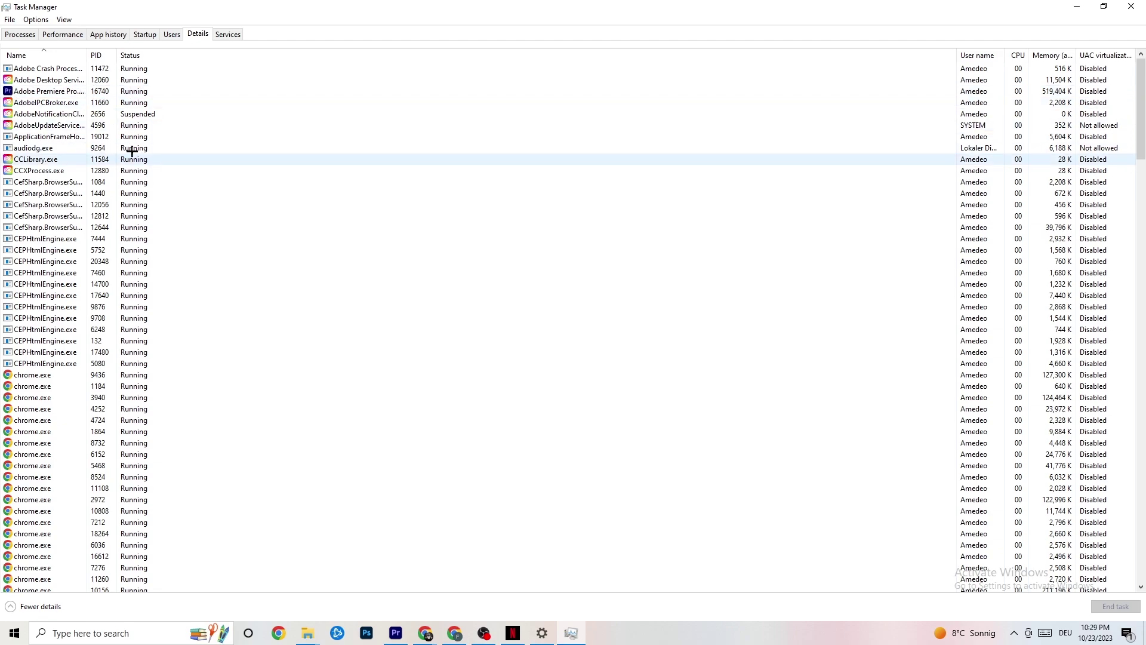
- Look over Adobe Premiere Pro's priority levels without changing them, then show the Startup apps list
right_click(62, 95)
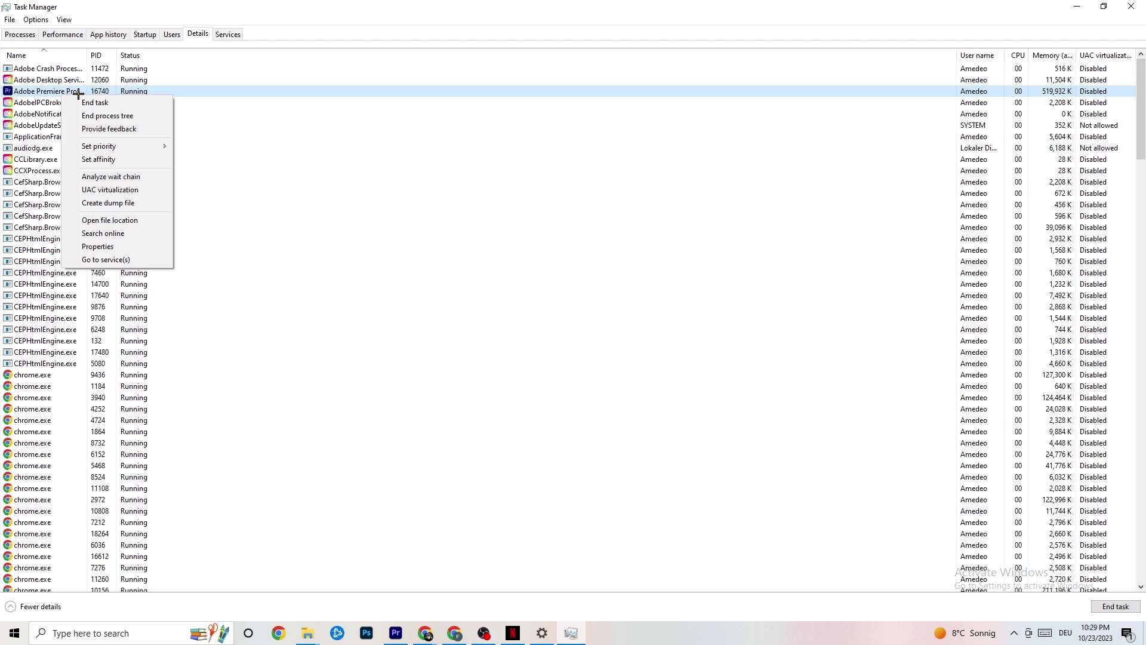
mouse_move(109, 149)
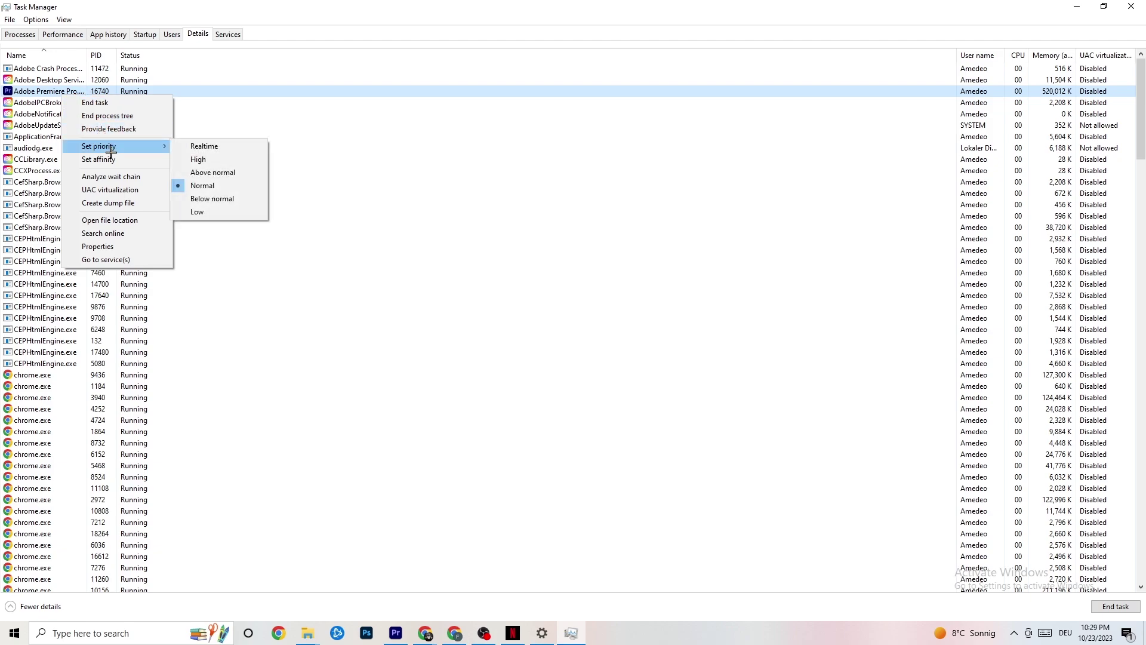
left_click(158, 142)
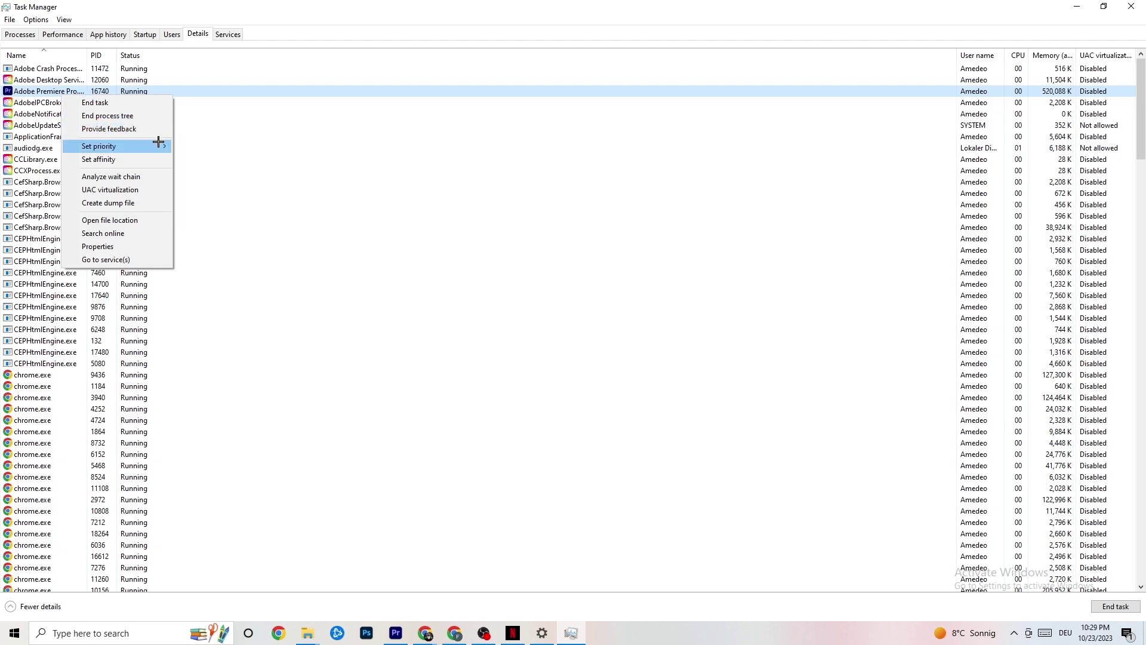
left_click(158, 144)
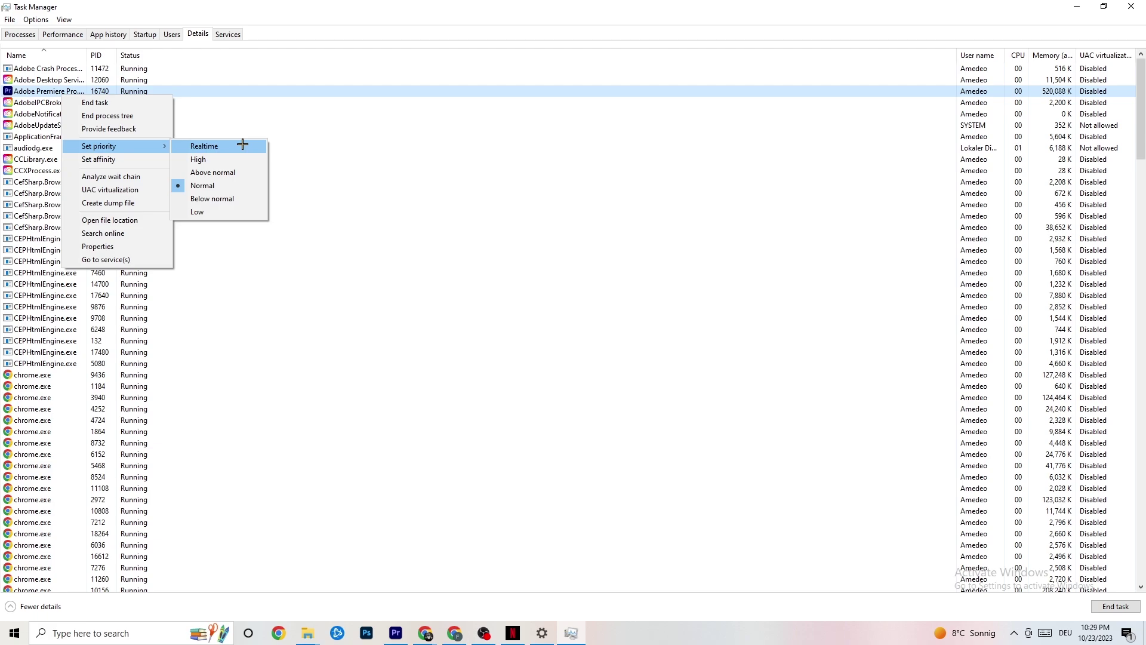
left_click(310, 126)
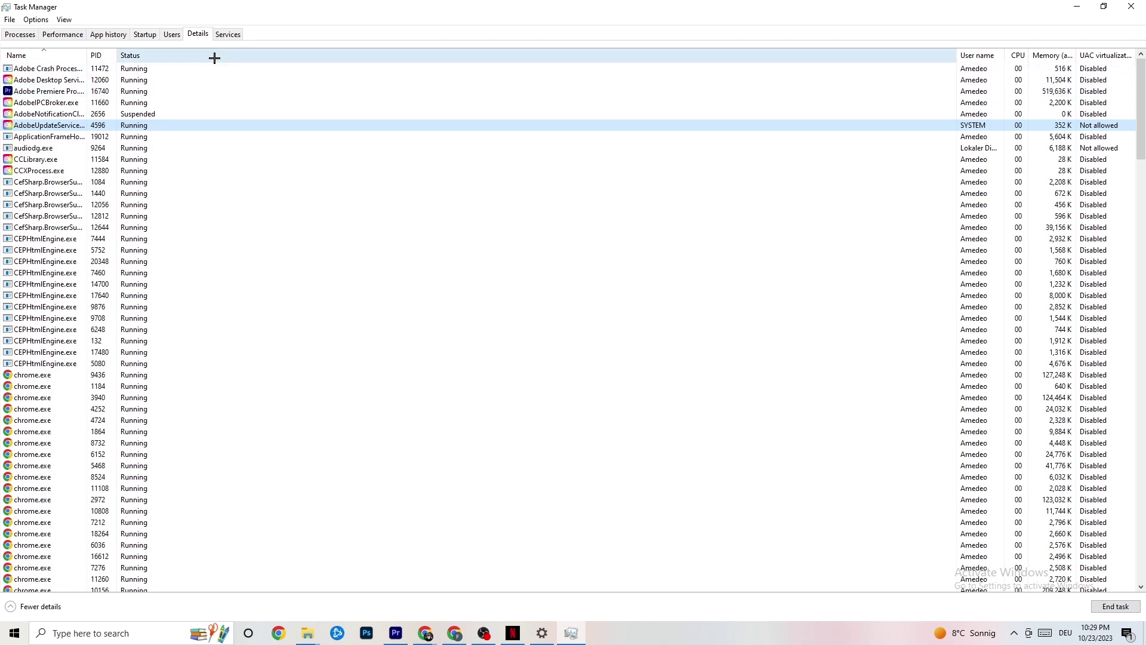
left_click(144, 34)
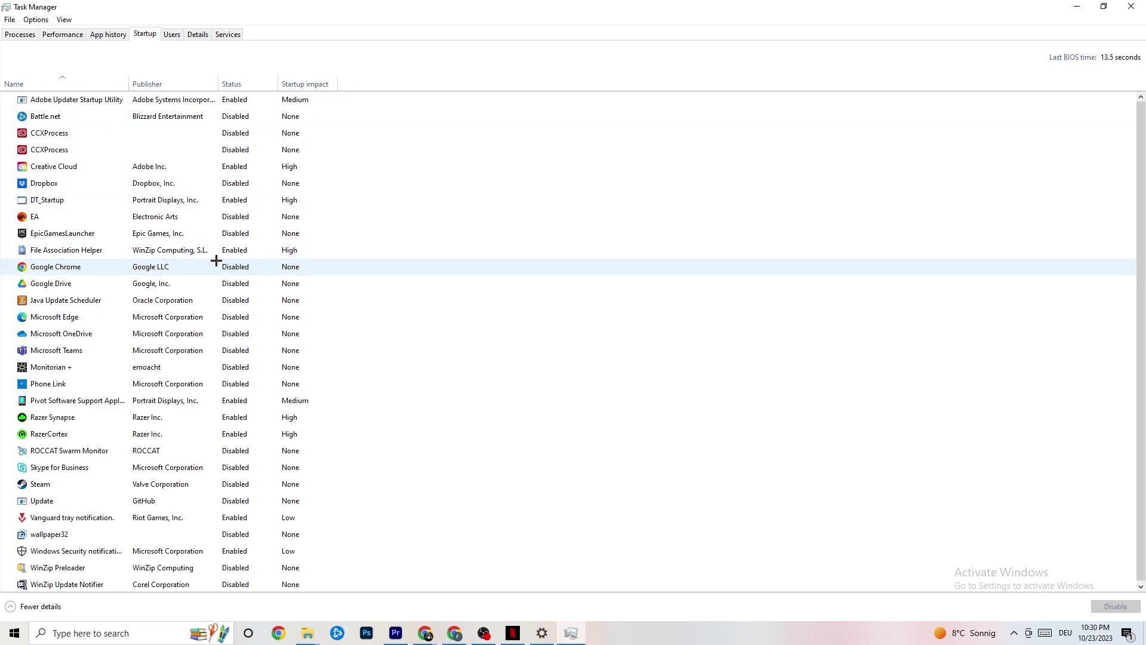
- Leave Razer Synapse enabled at startup and close Task Manager
right_click(232, 418)
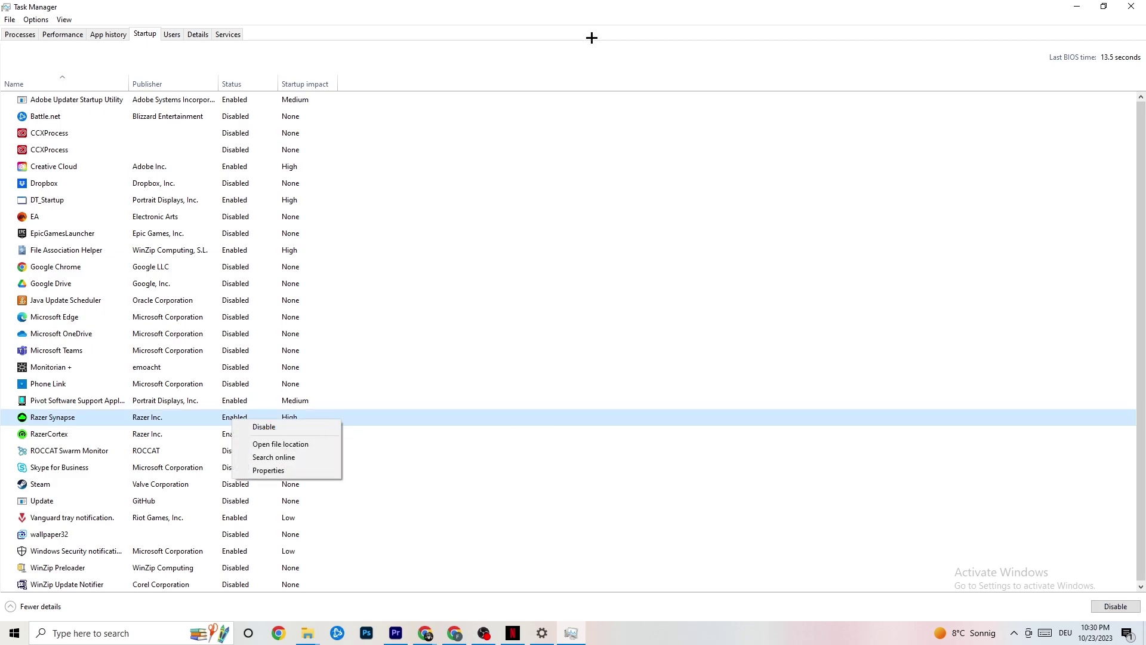
left_click(591, 61)
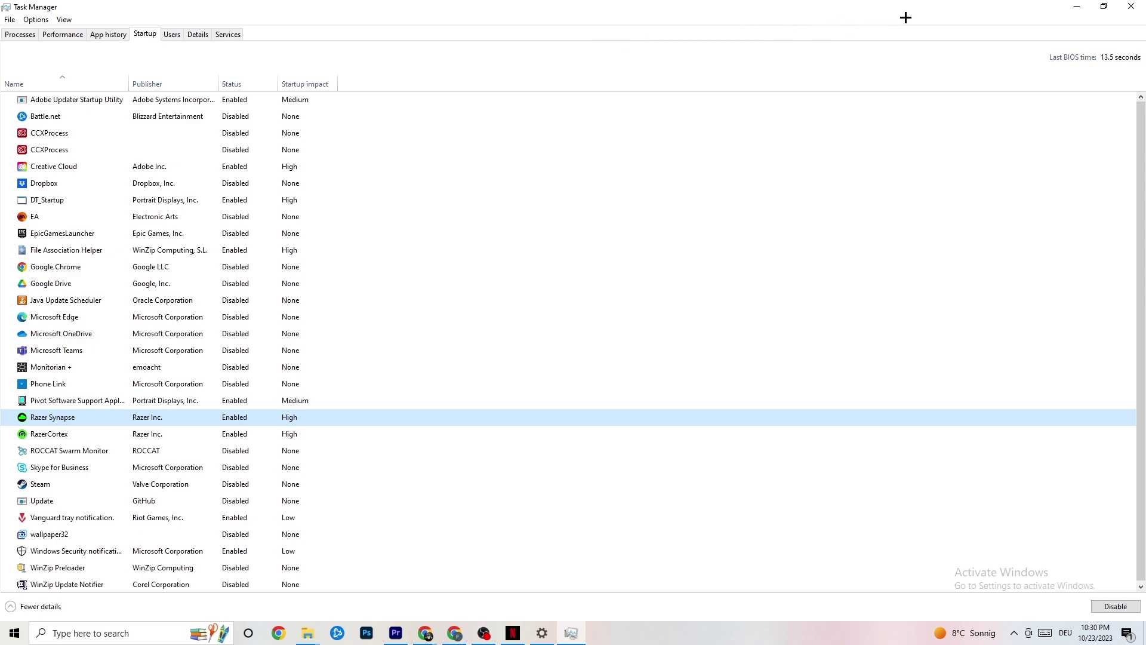
left_click(1125, 5)
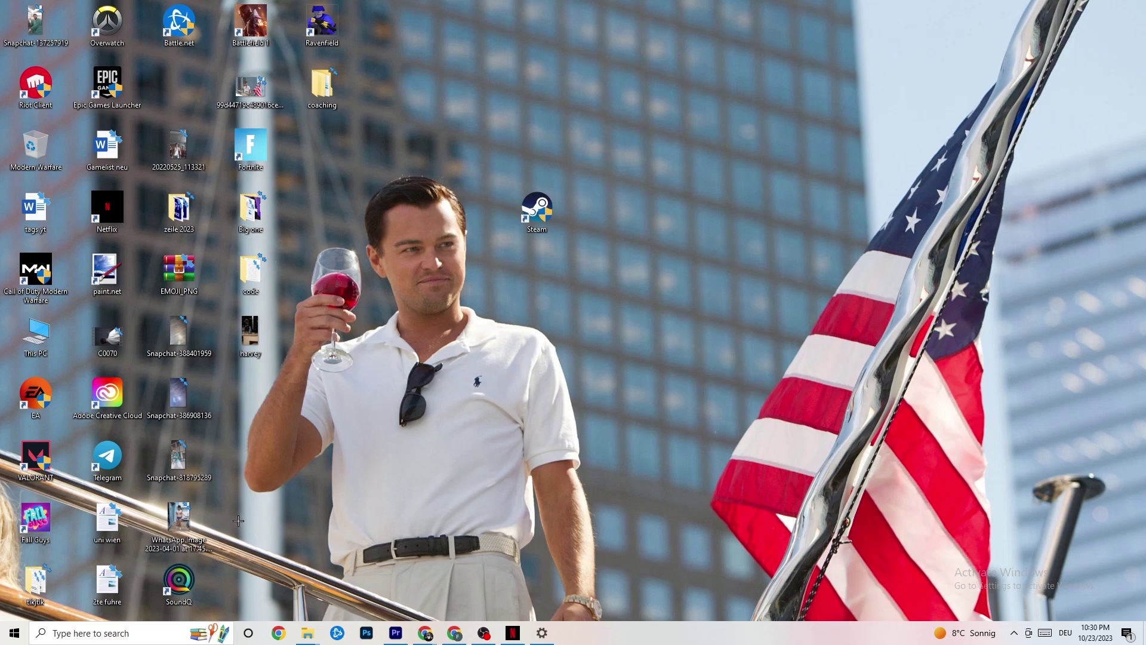
- Open Windows Settings from the Start menu and go to the System display page
left_click(42, 633)
left_click(9, 641)
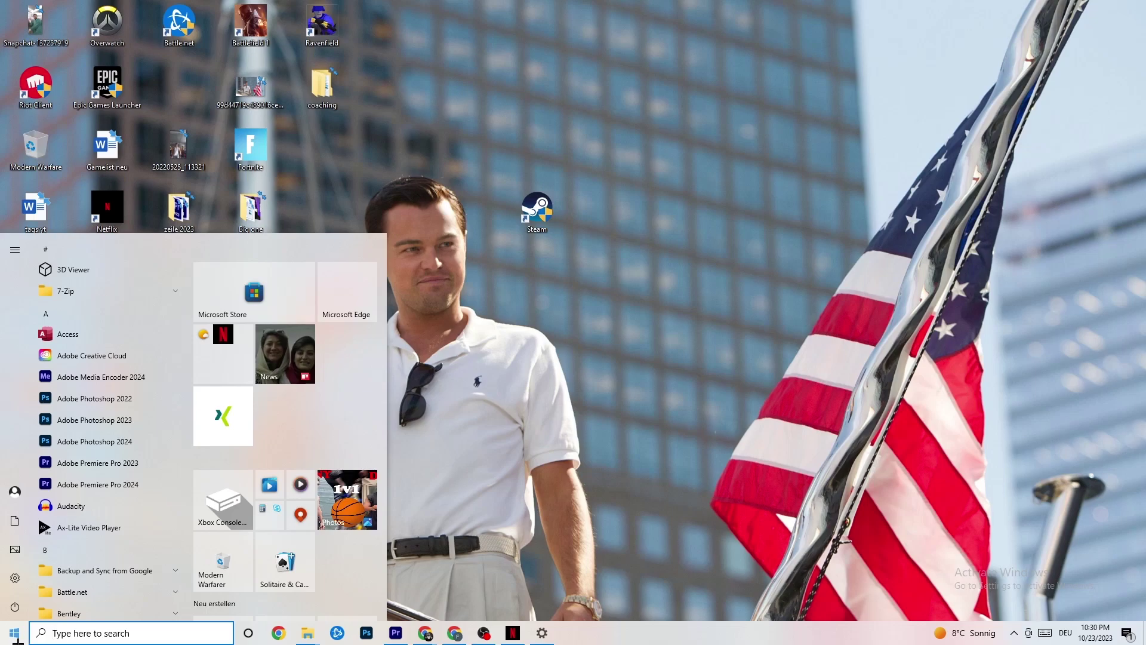
left_click(17, 578)
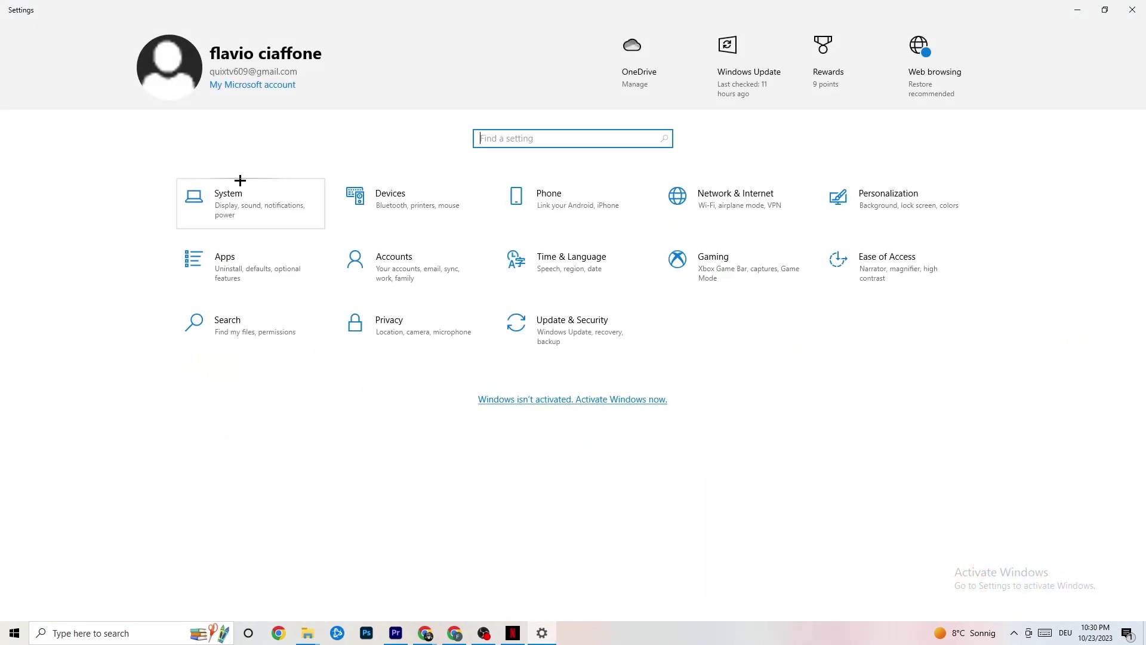
left_click(250, 202)
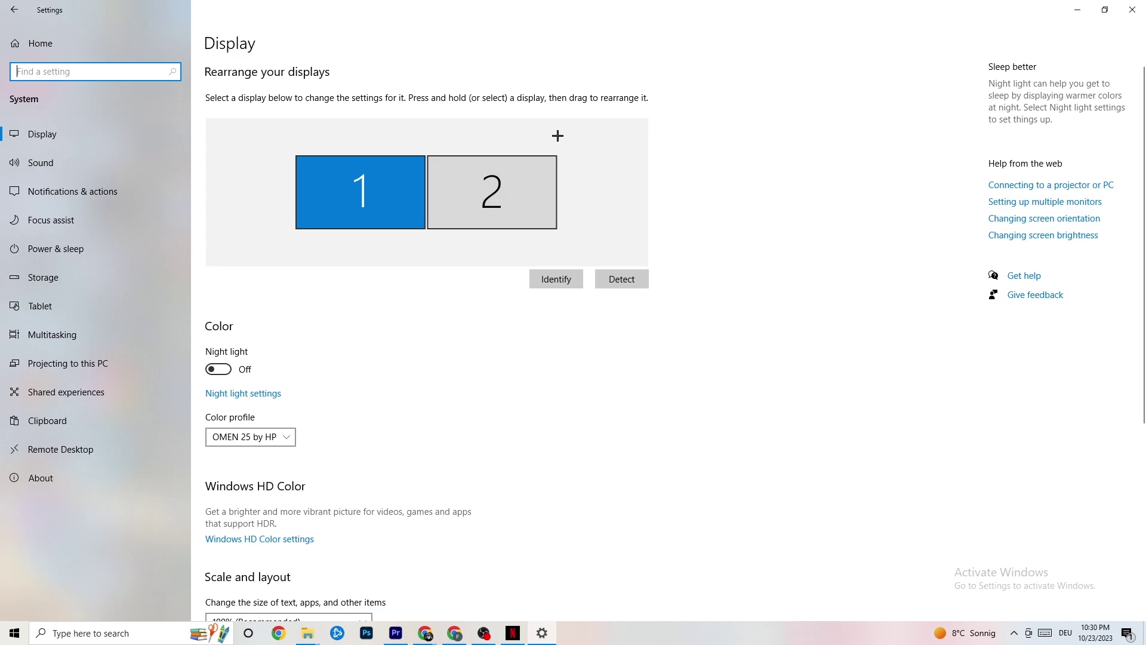
- Confirm display scaling stays at 100% (Recommended) with 1920 × 1080 resolution
scroll(557, 136, "down", 5)
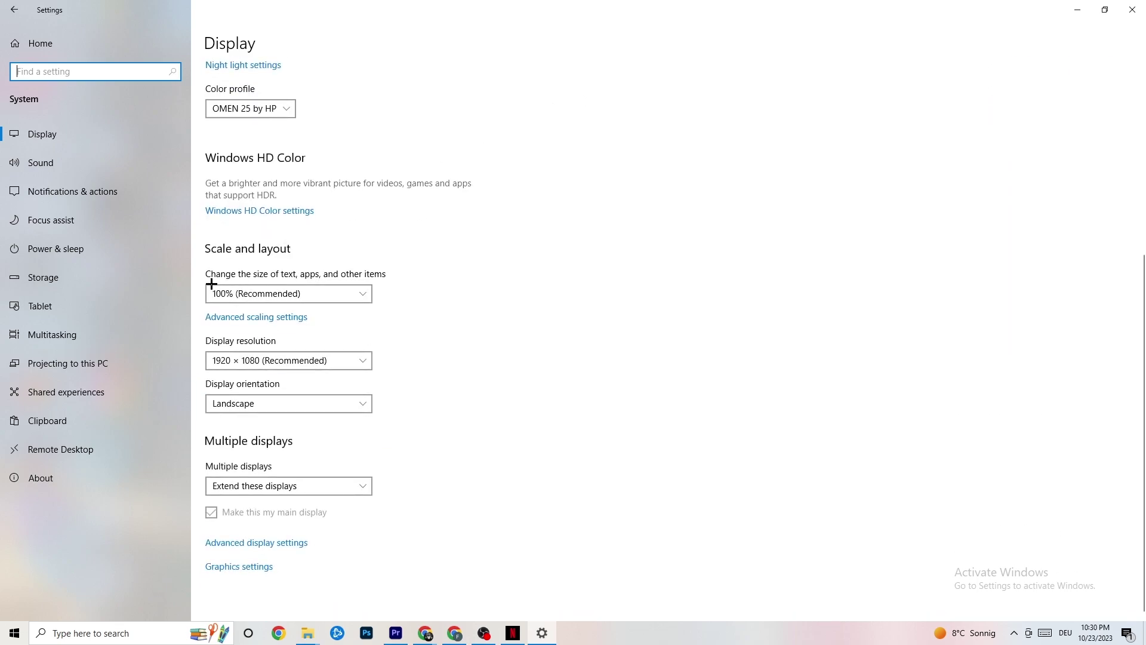
left_click(325, 293)
left_click(449, 230)
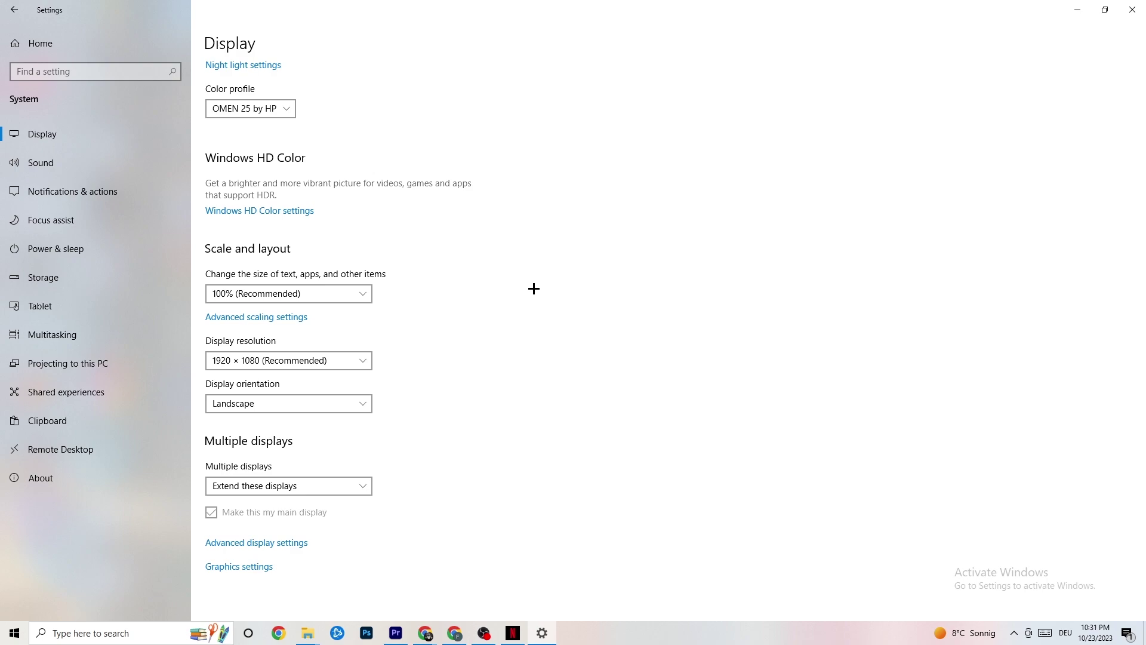
- Review the power plans in Power Options keeping Balanced, then go to the Storage page
left_click(71, 248)
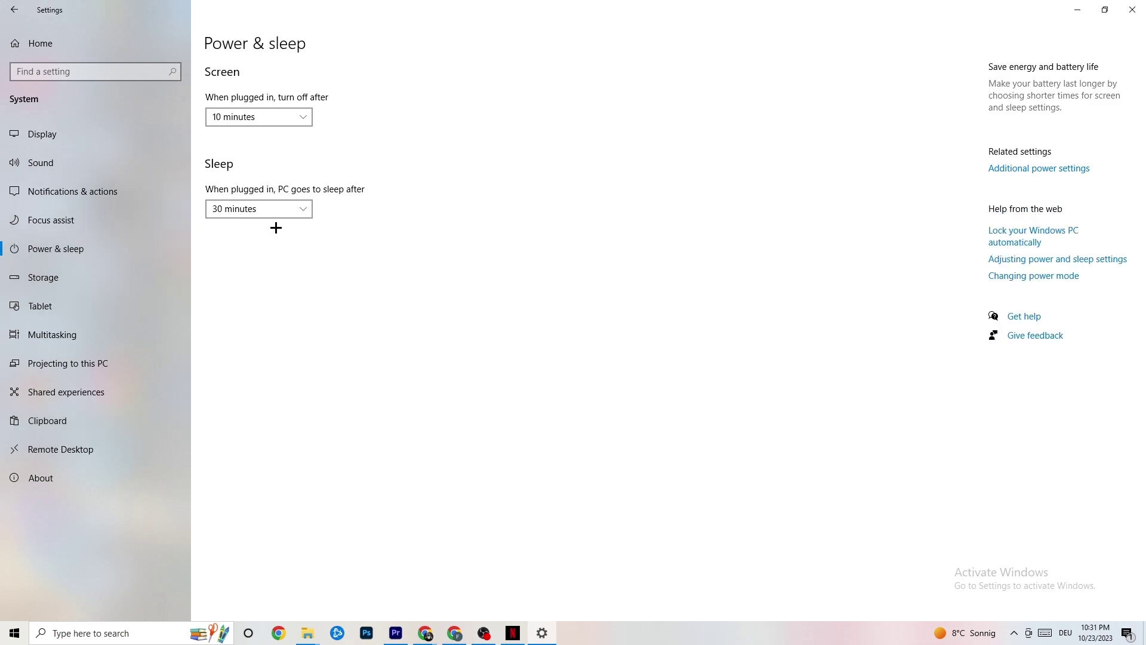
left_click(1060, 170)
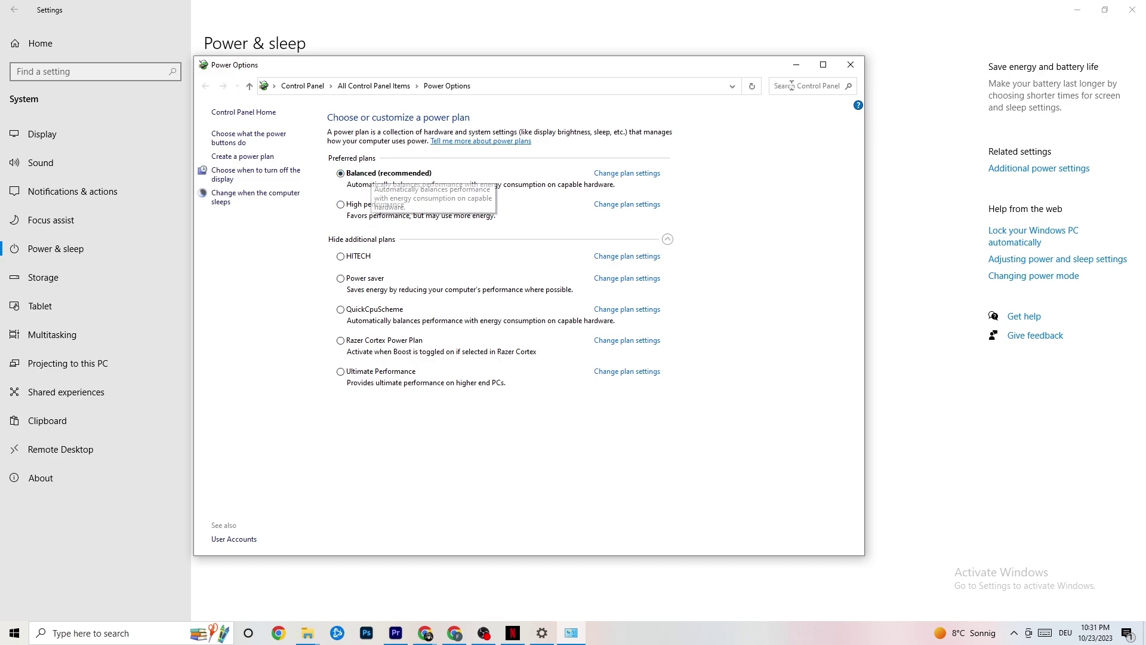
left_click(843, 60)
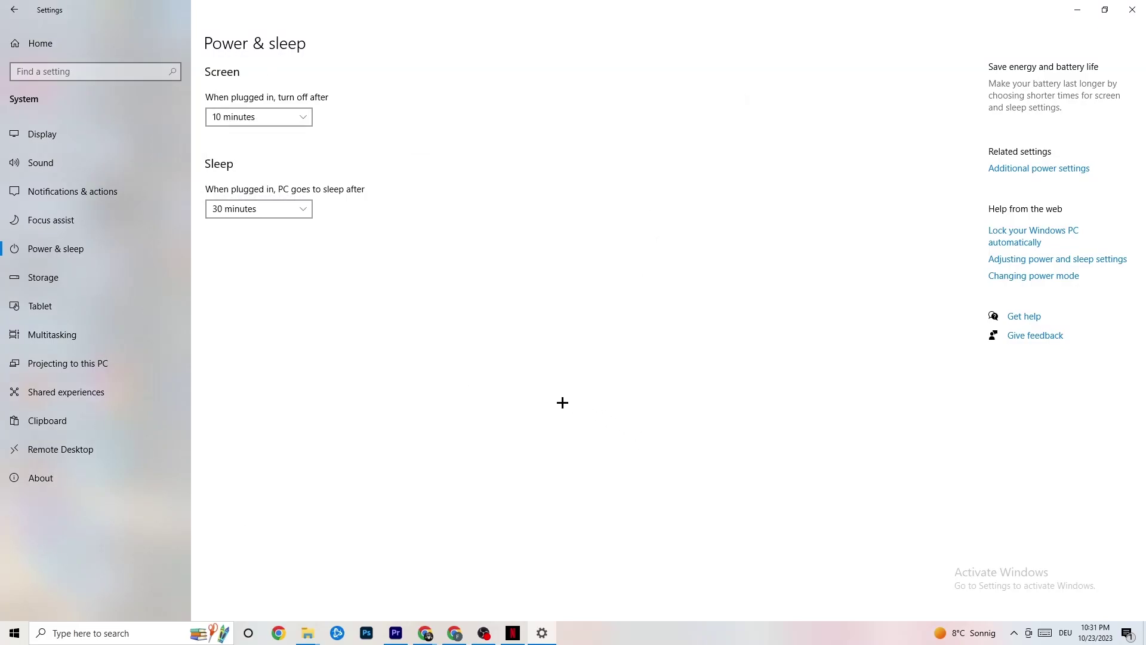
left_click(87, 278)
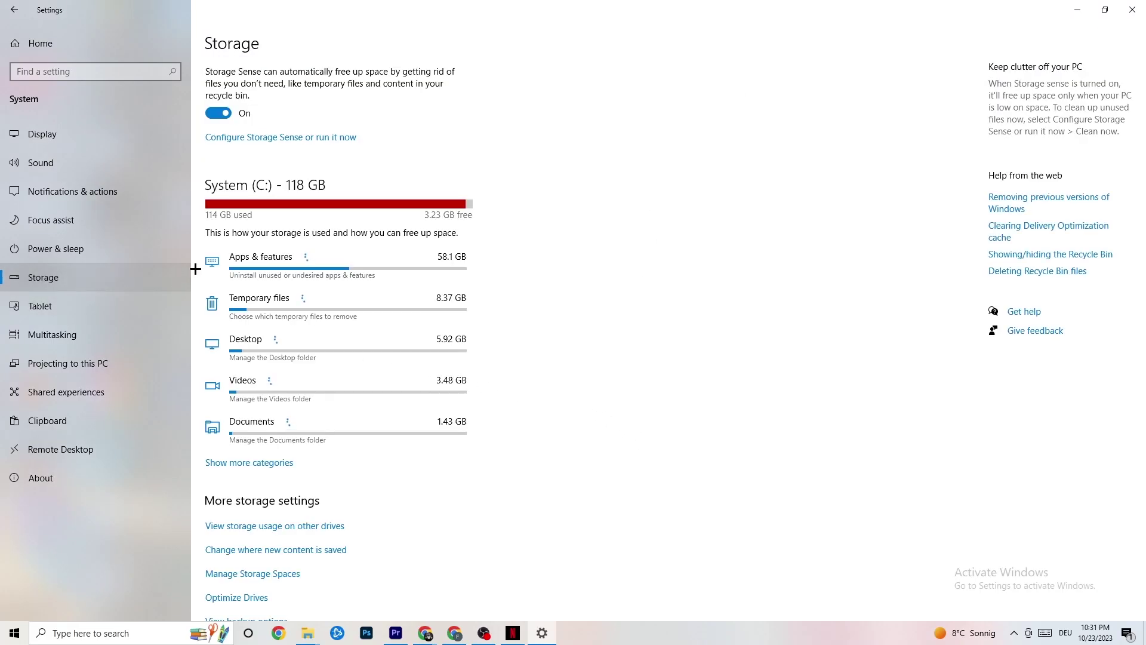
- Review Storage Sense unchanged (every week, 14-day recycle bin cleanup), then return to Settings home
left_click(270, 138)
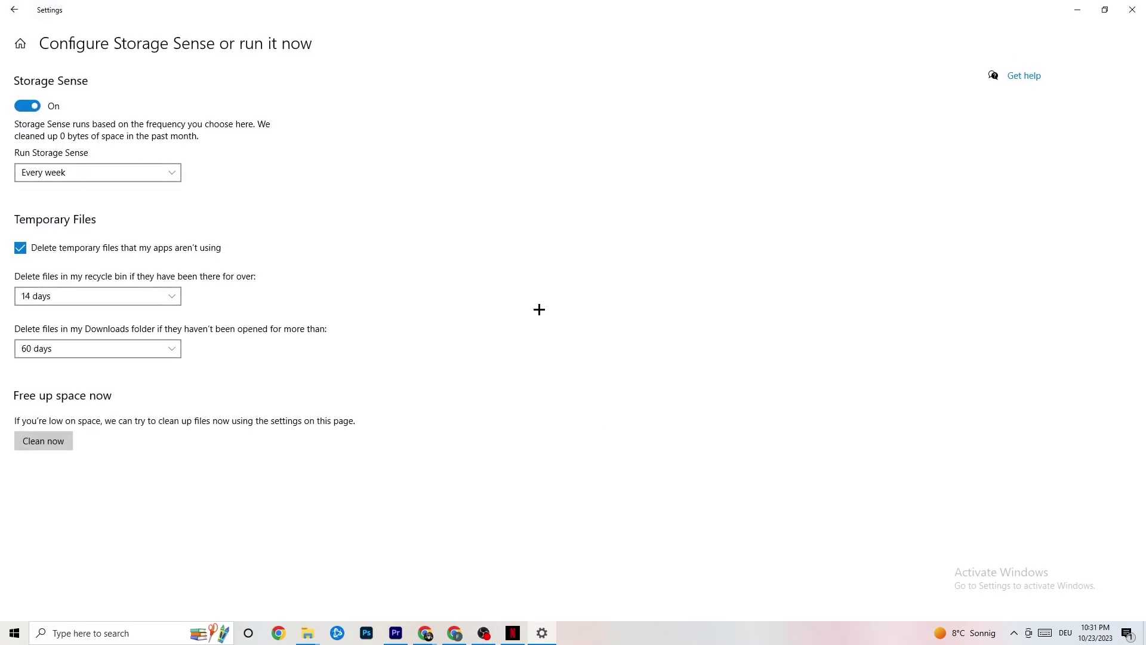
left_click(128, 173)
left_click(377, 157)
left_click(107, 174)
left_click(335, 222)
left_click(114, 295)
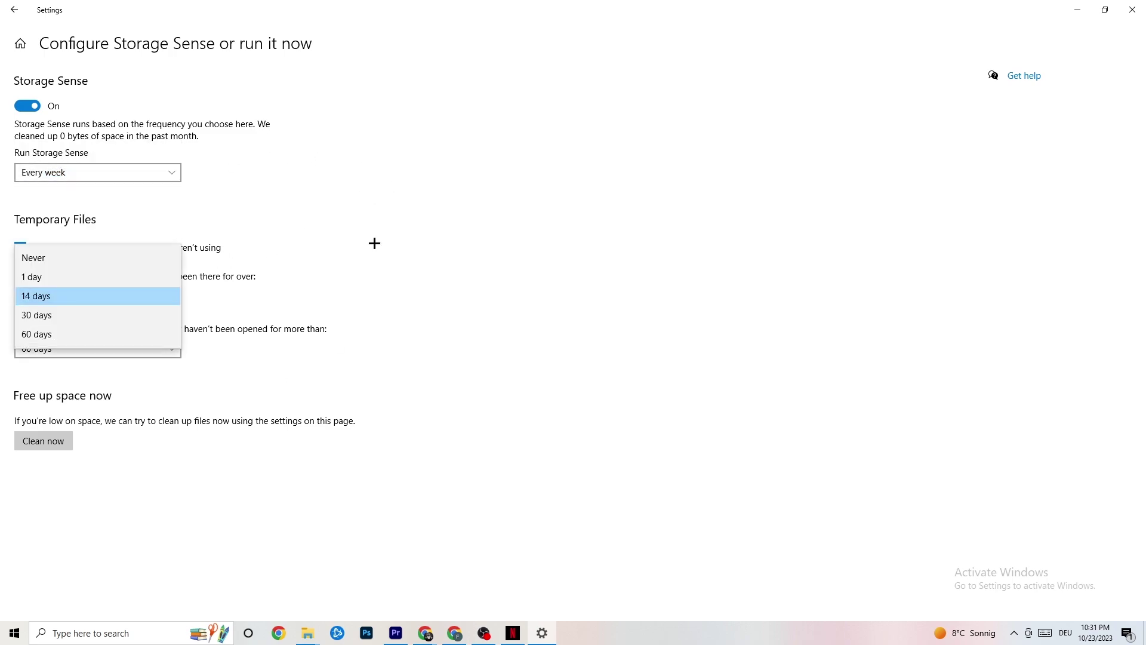
left_click(375, 243)
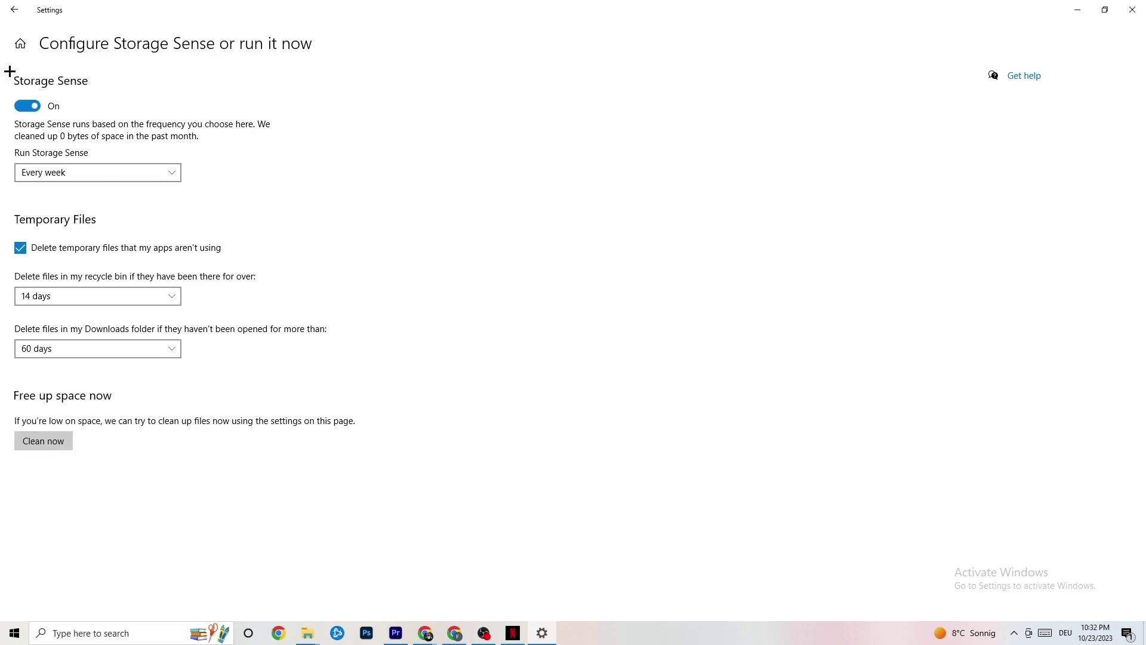
left_click(12, 7)
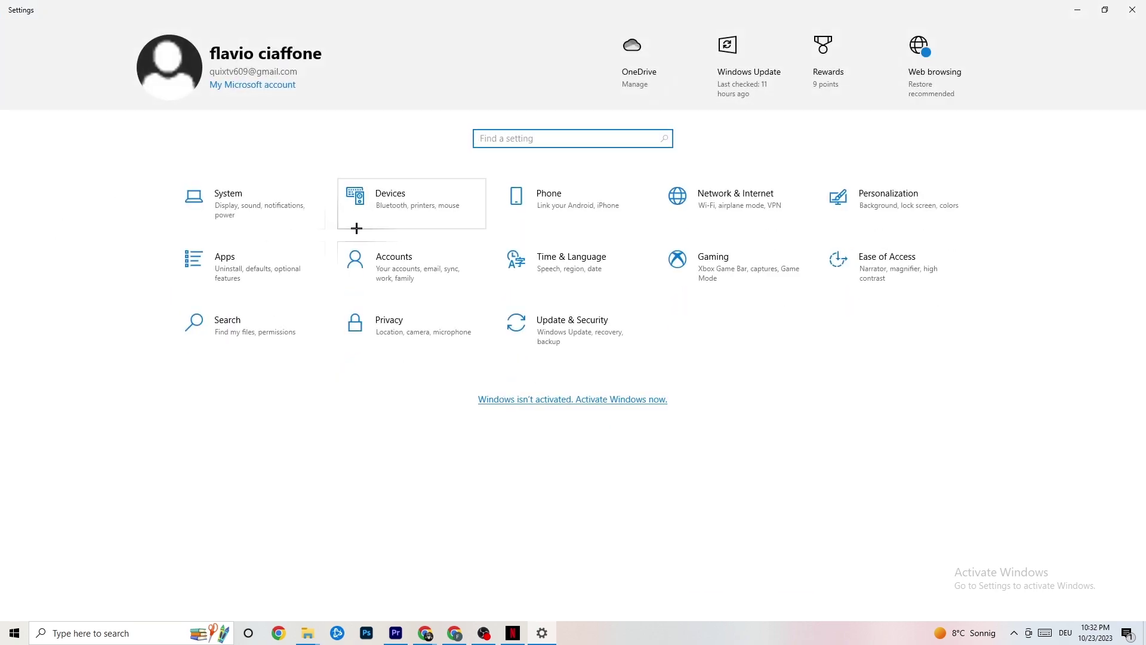
- Open the Gaming settings from the Settings home page
left_click(763, 271)
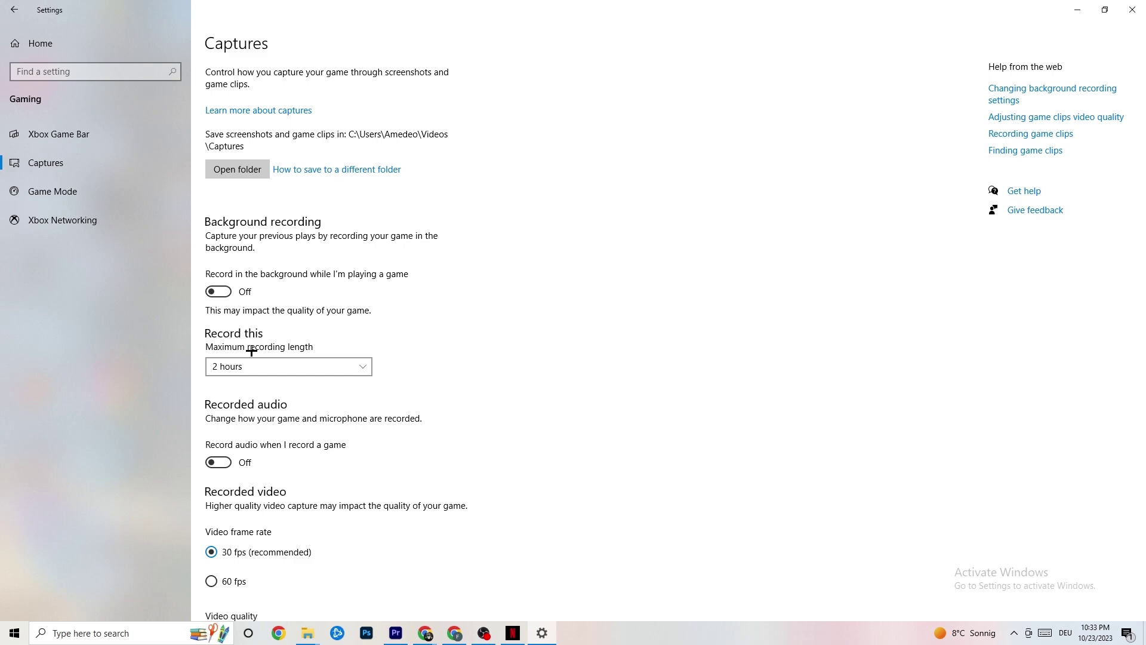
- Verify the Game Mode toggle is On, then return to the Settings home page
left_click(105, 192)
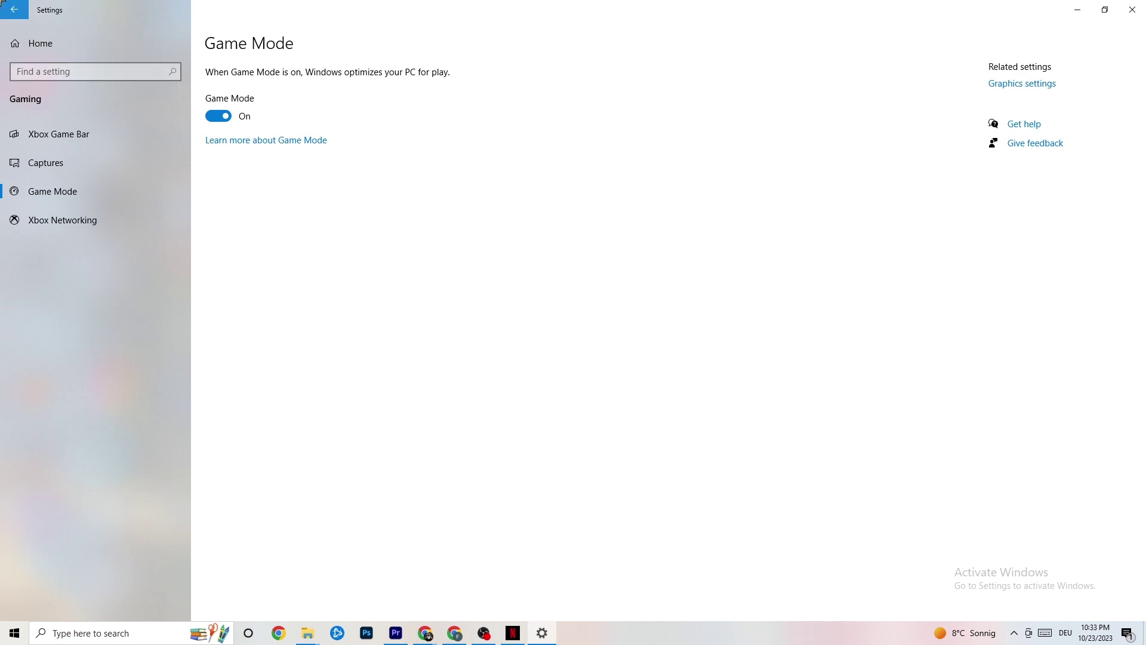
left_click(13, 10)
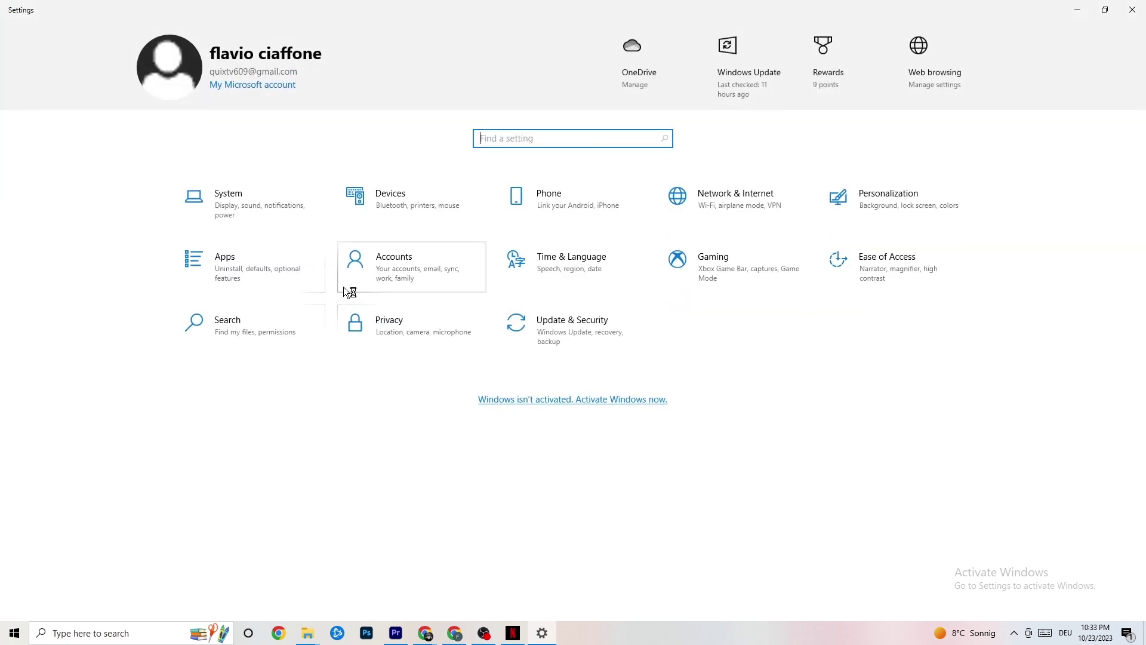
- Review Troubleshoot, confirm Windows Update reports the PC up to date, and close Settings
left_click(601, 345)
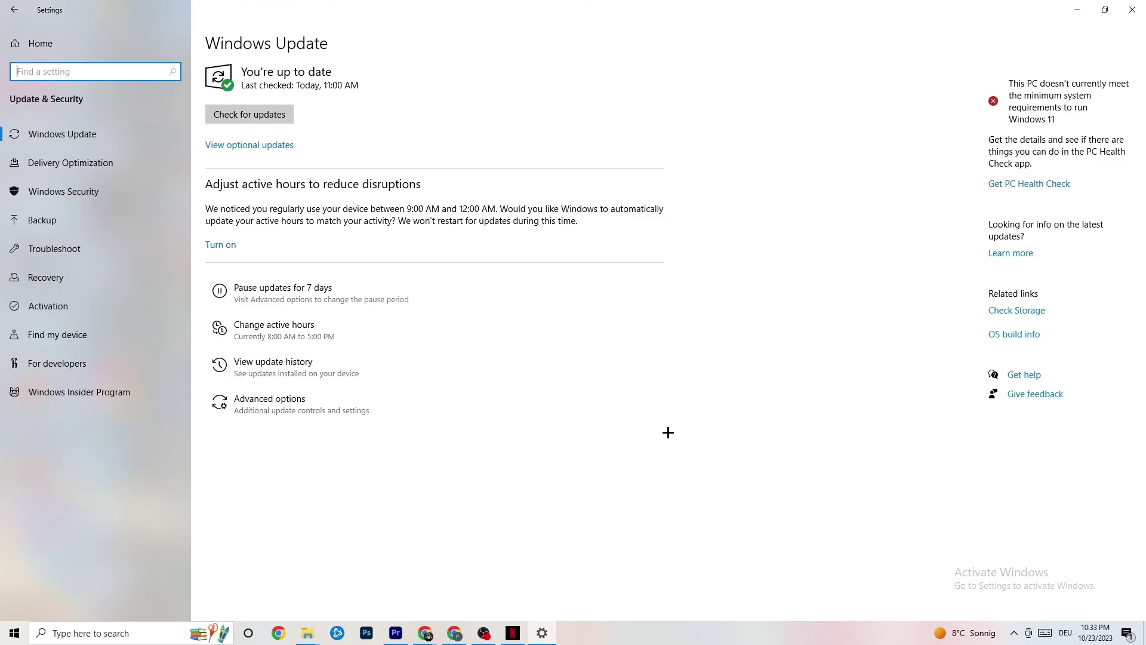
left_click(64, 246)
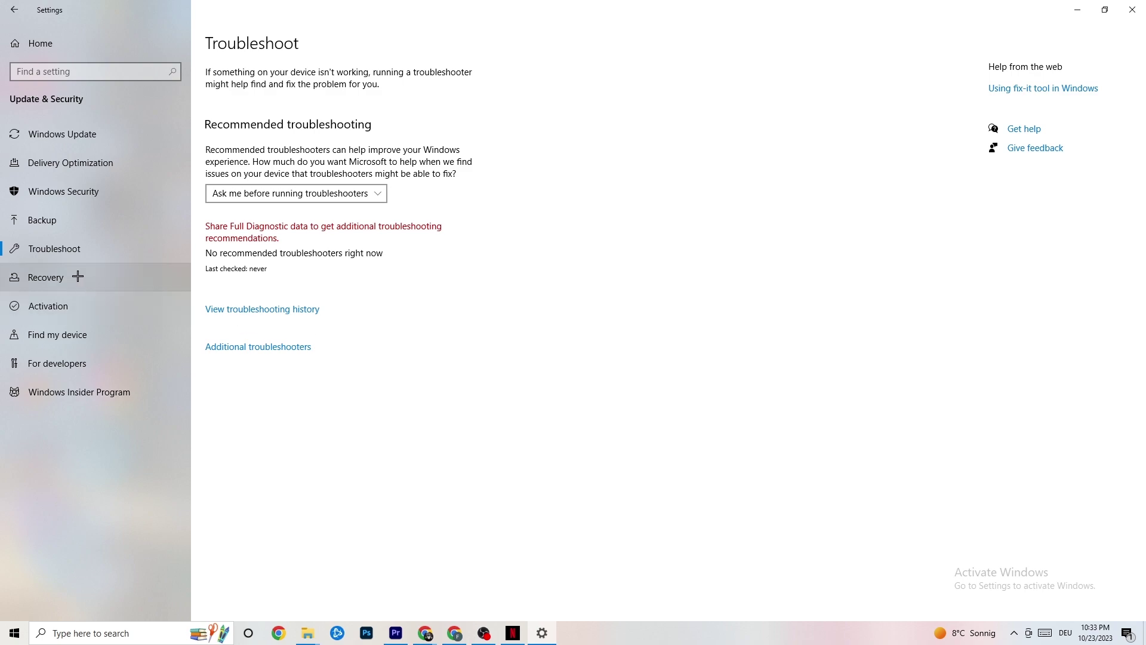
left_click(89, 134)
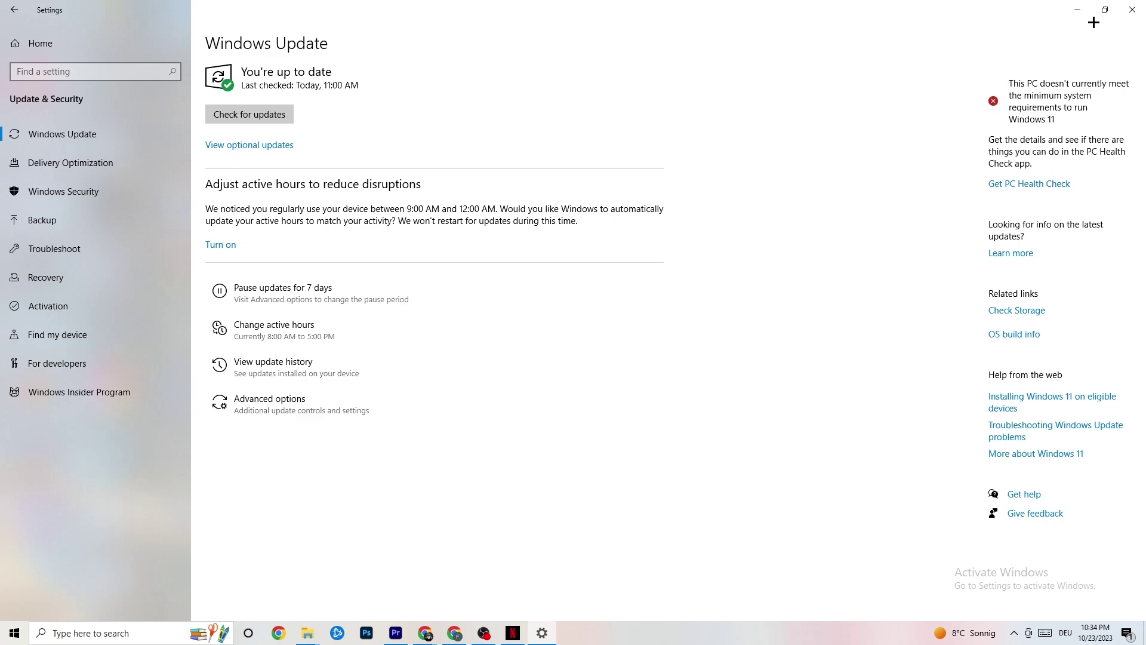
left_click(1125, 12)
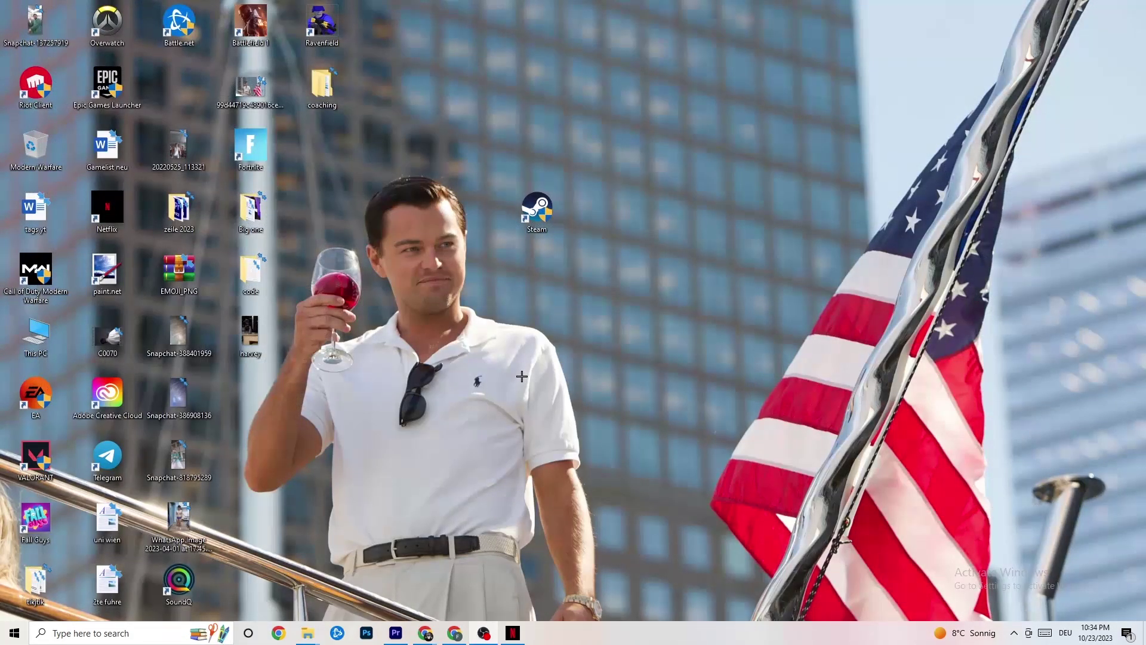